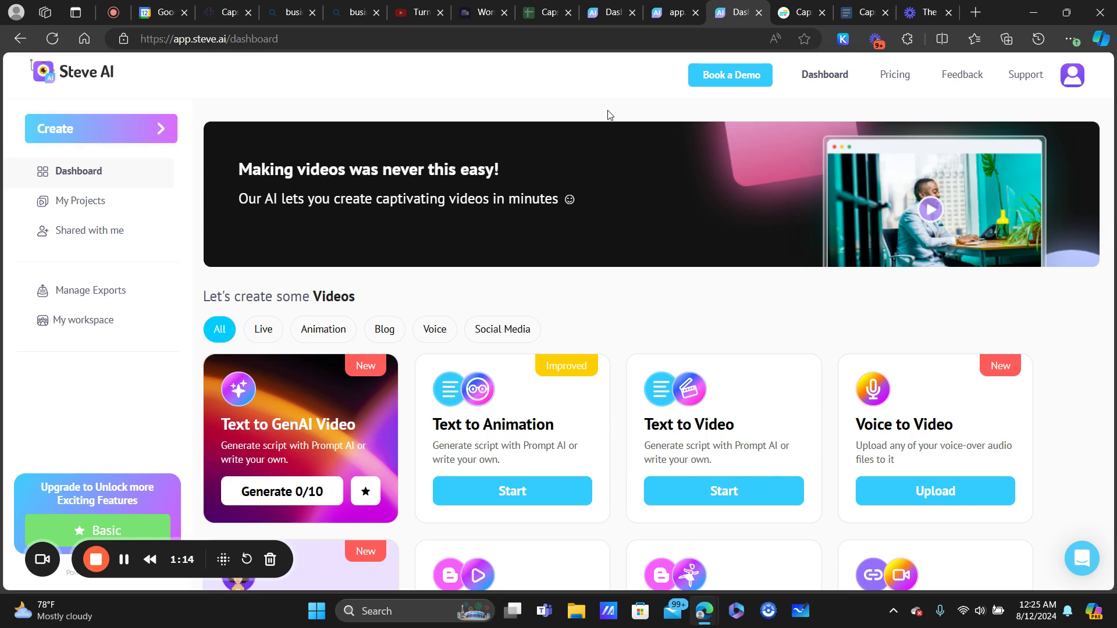
# - Switch to the Kapwing 'Capstone Explainer Video V1' page for reference
pyautogui.click(806, 8)
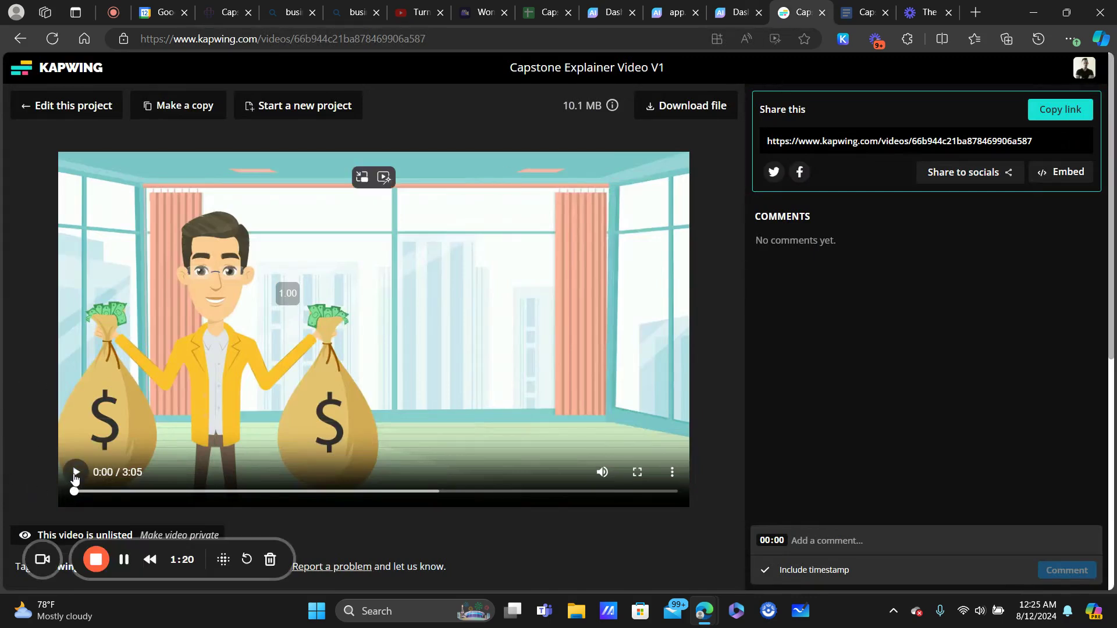
# - Play the earlier Kapwing explainer up to 0:24, then go back to the Steve AI dashboard
pyautogui.click(76, 472)
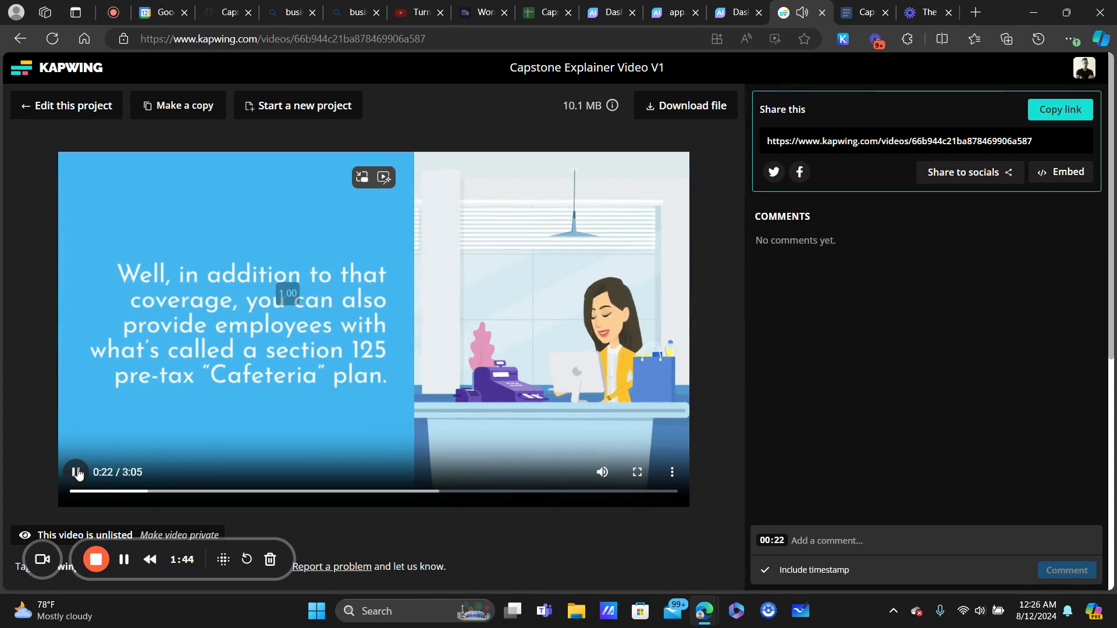
pyautogui.click(77, 472)
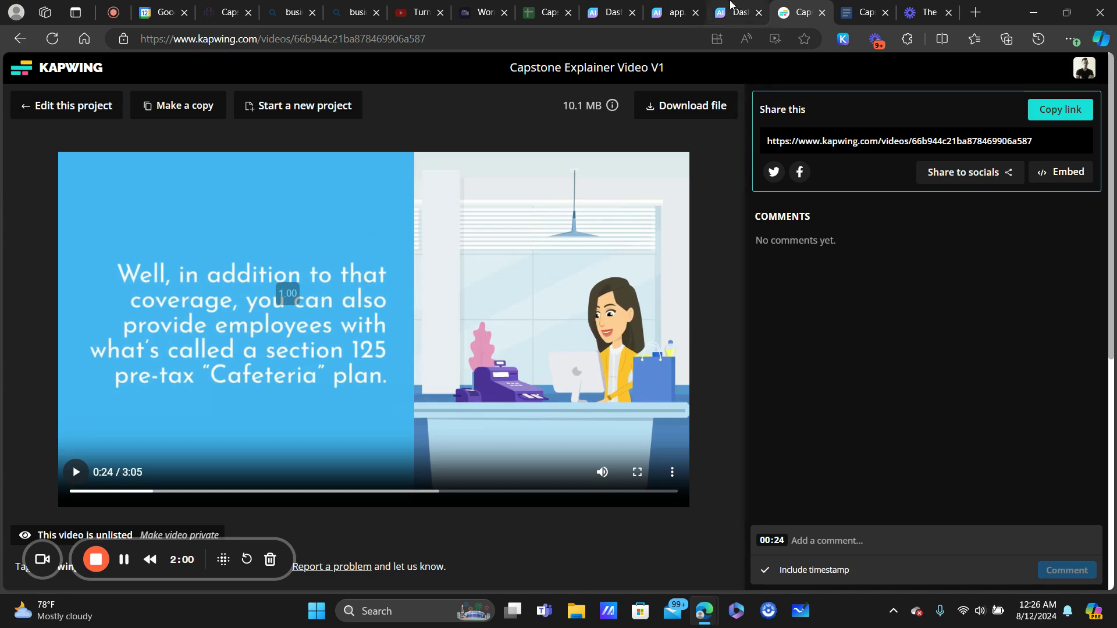
pyautogui.click(736, 12)
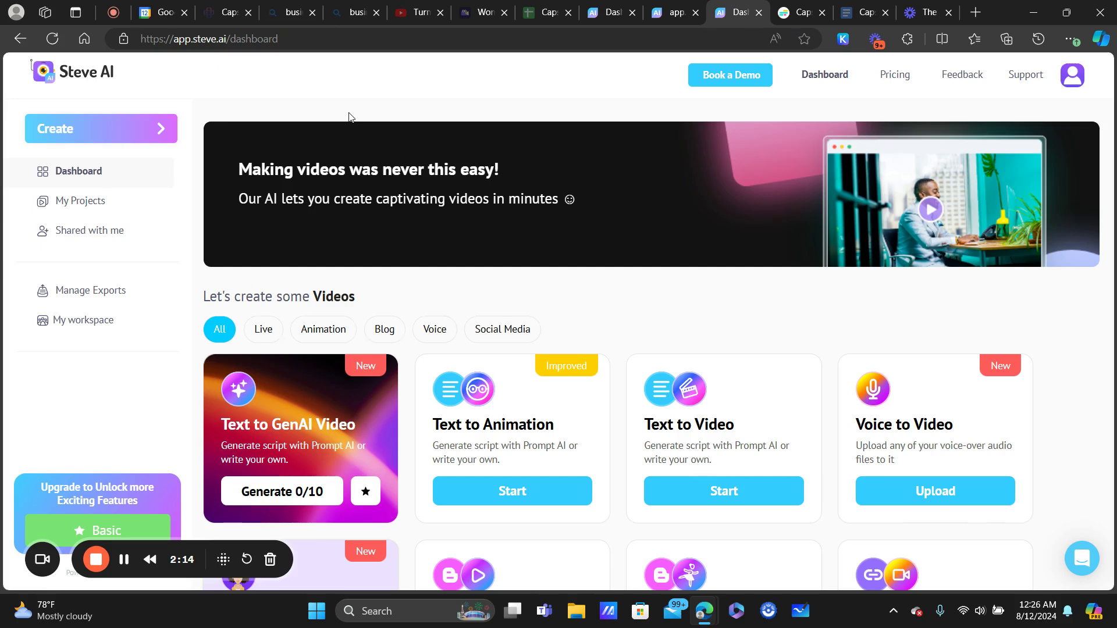
# - Start a new Text to Animation project from the Steve AI dashboard
pyautogui.scroll(-3, 498, 280)
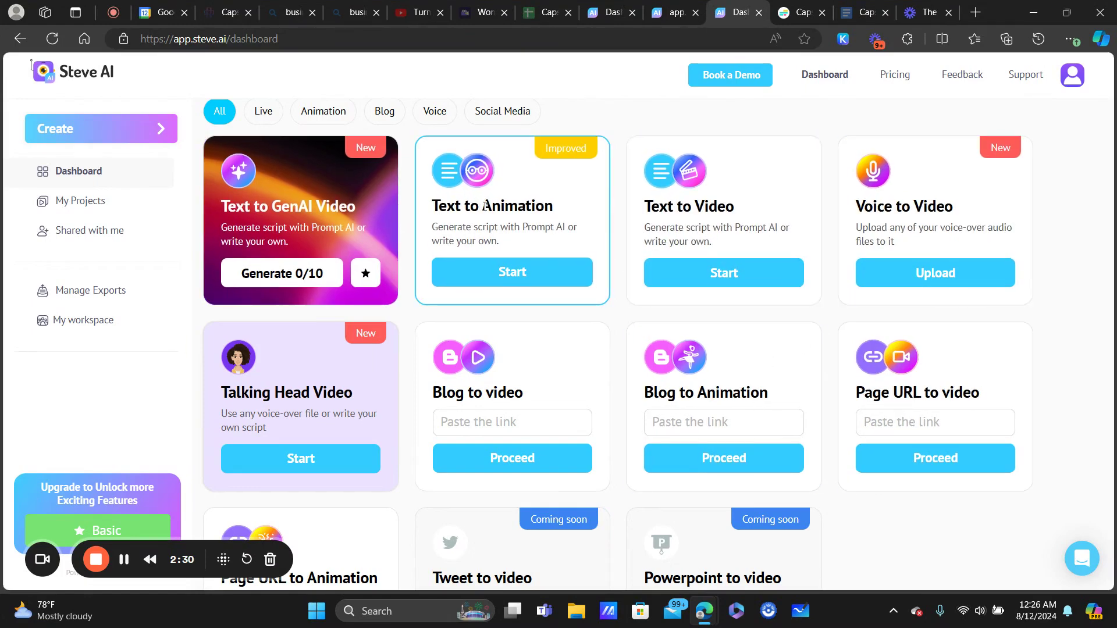
pyautogui.click(530, 273)
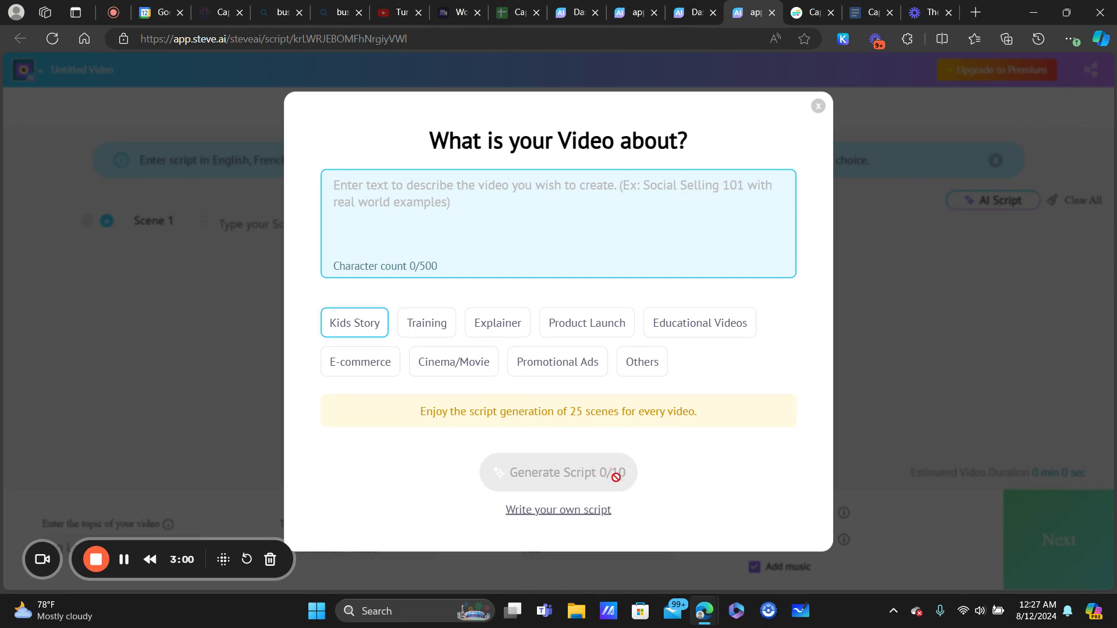
# - Choose to write your own script and copy the Capstone Video Script text from Google Docs
pyautogui.click(558, 511)
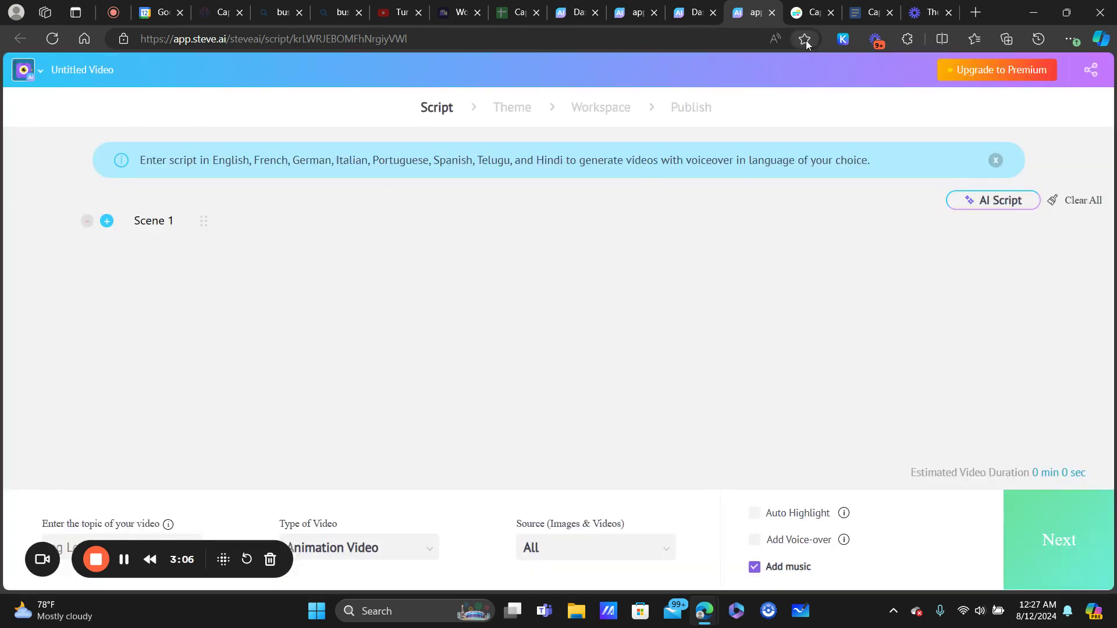
pyautogui.click(871, 11)
pyautogui.rightClick(419, 253)
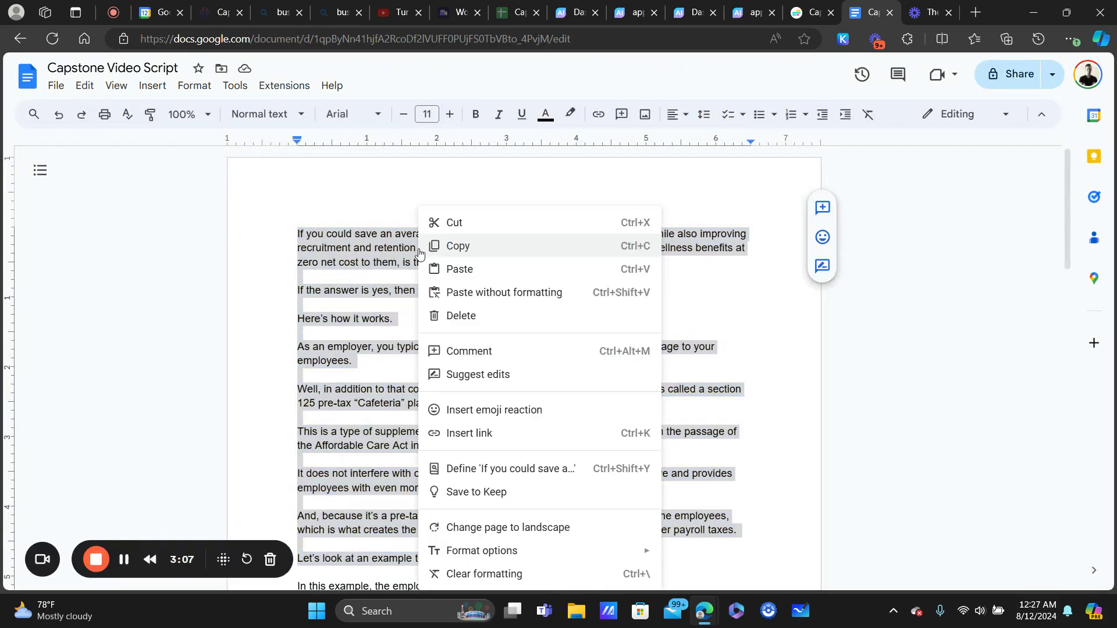
pyautogui.click(483, 251)
pyautogui.click(810, 12)
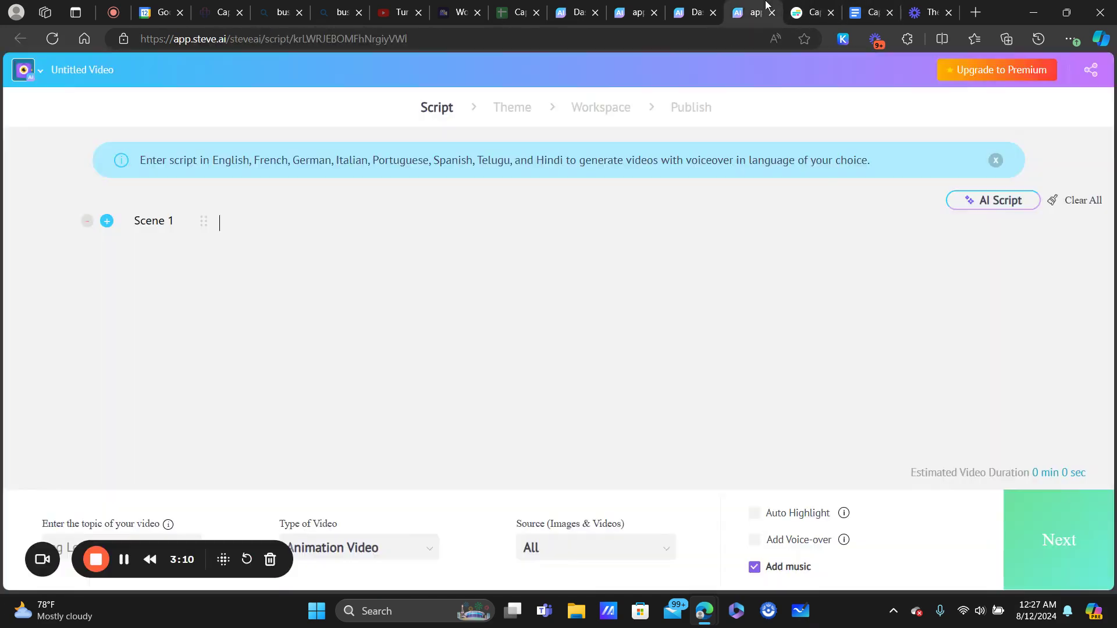
pyautogui.click(753, 11)
# - Paste the copied script into Scene 1 and compare it with the original document
pyautogui.rightClick(245, 225)
pyautogui.click(342, 366)
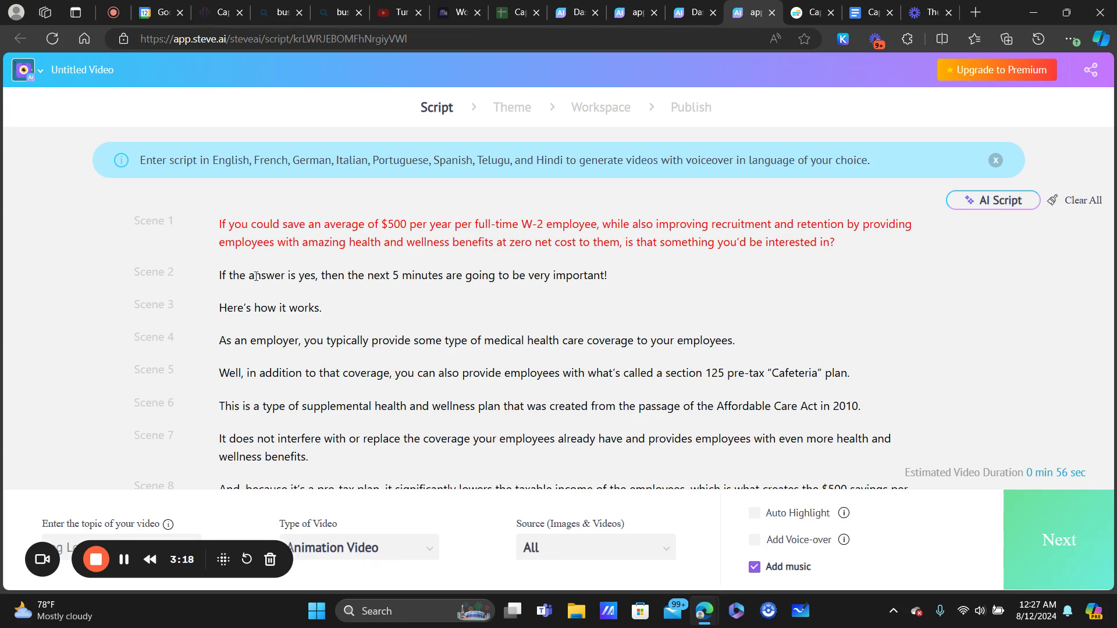
pyautogui.hotkey('ctrl', 'Tab')
pyautogui.hotkey('ctrl', 'Tab')
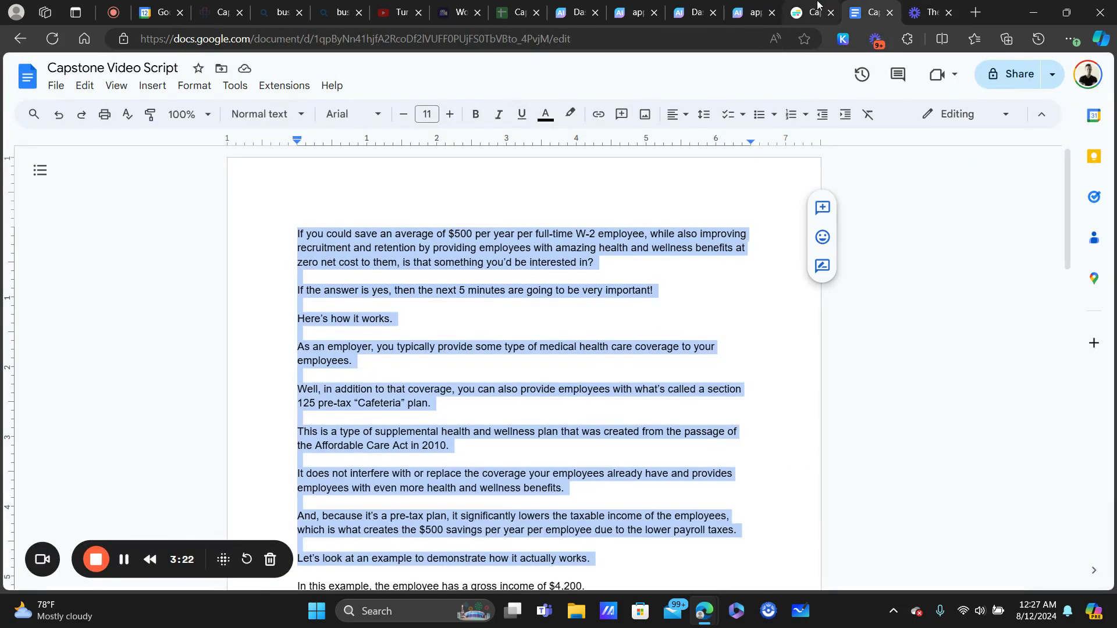
pyautogui.click(749, 5)
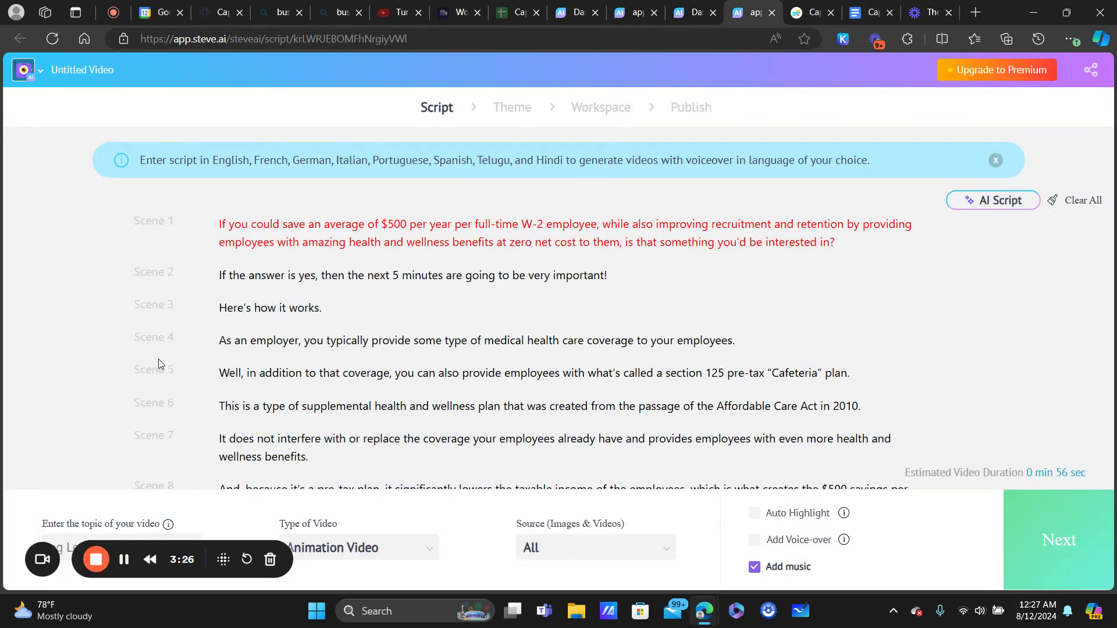
pyautogui.scroll(-3, 160, 287)
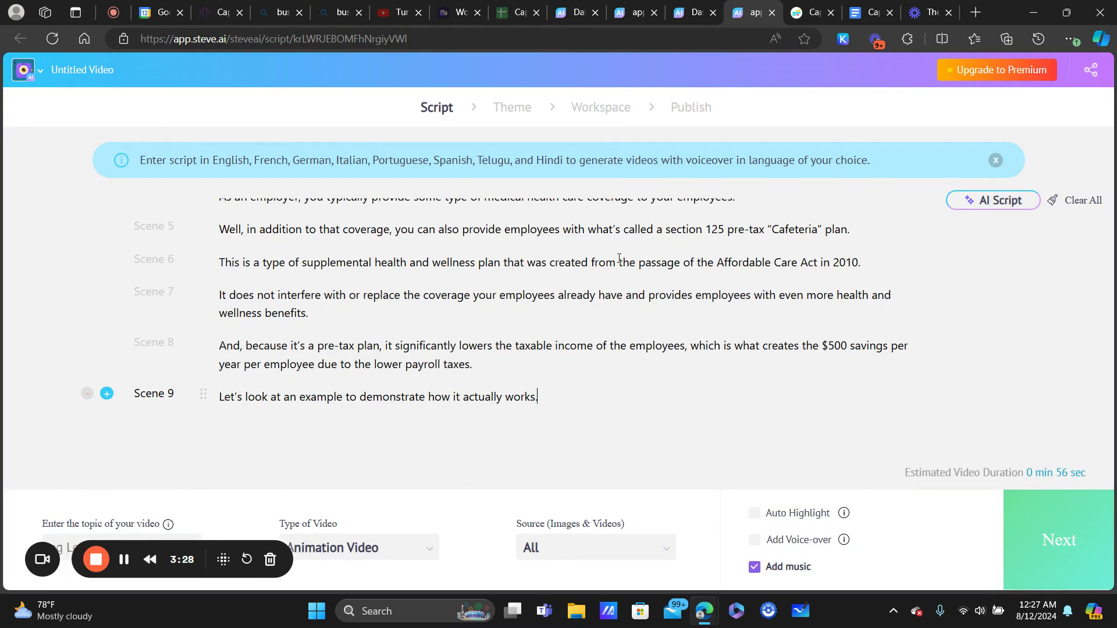
# - Cut Scene 1's ending so it stops at 'wellness.' and split it after 'employee,'
pyautogui.moveTo(859, 265); pyautogui.dragTo(217, 271)
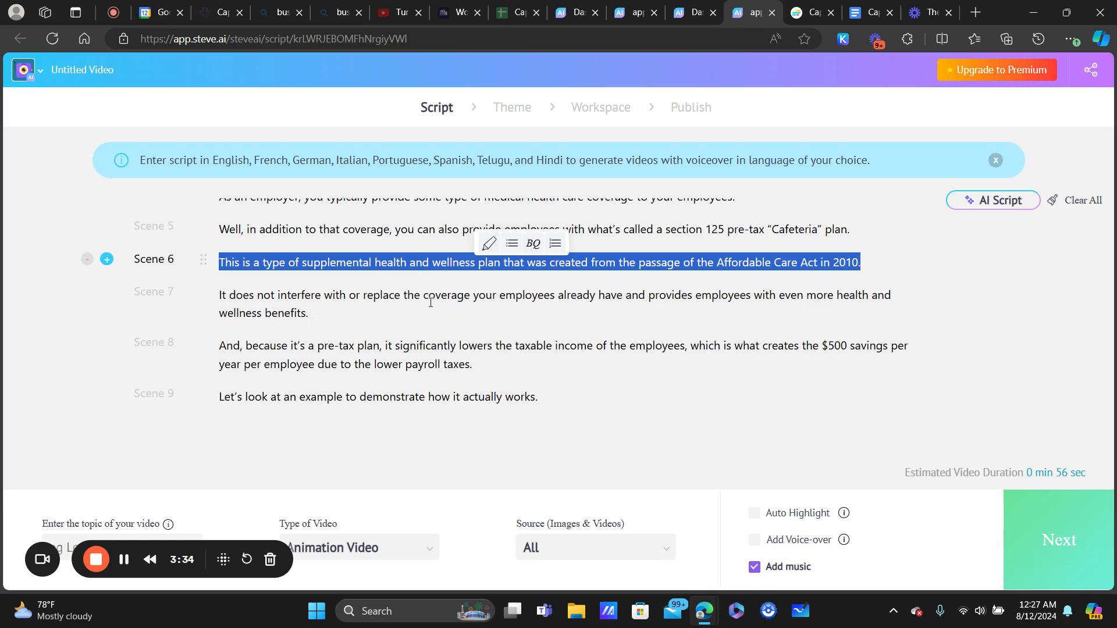
pyautogui.click(252, 386)
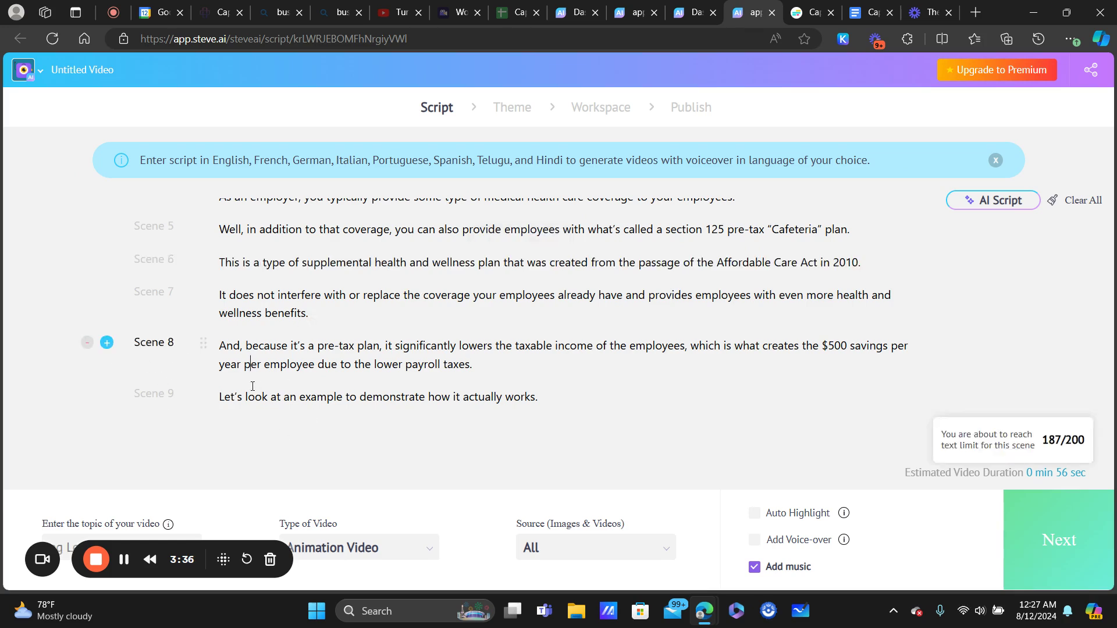
pyautogui.scroll(3, 526, 249)
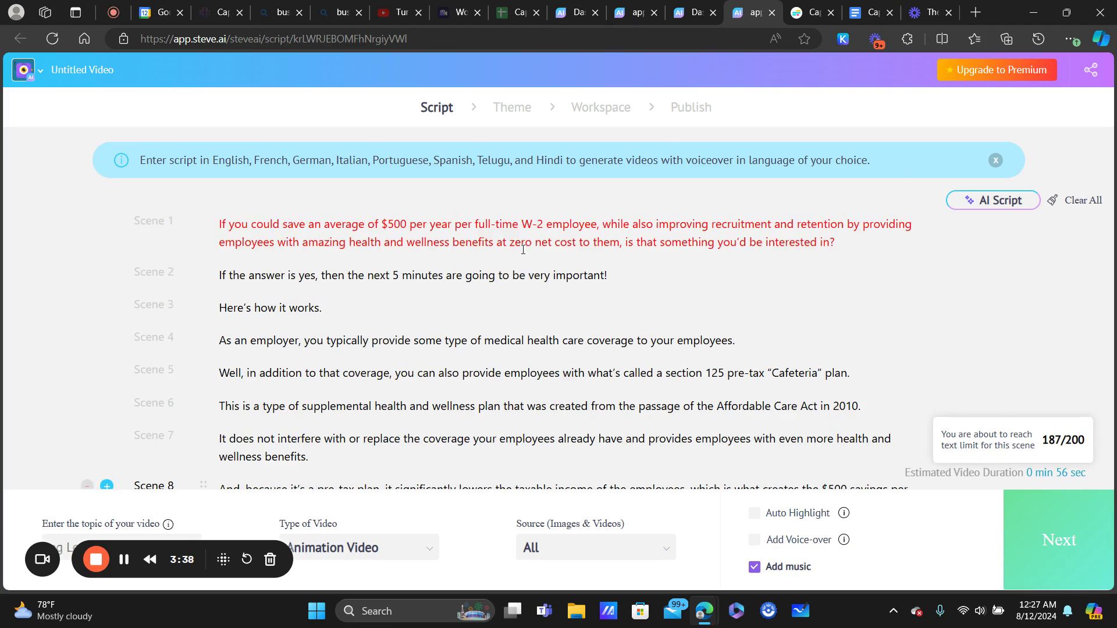
pyautogui.click(565, 227)
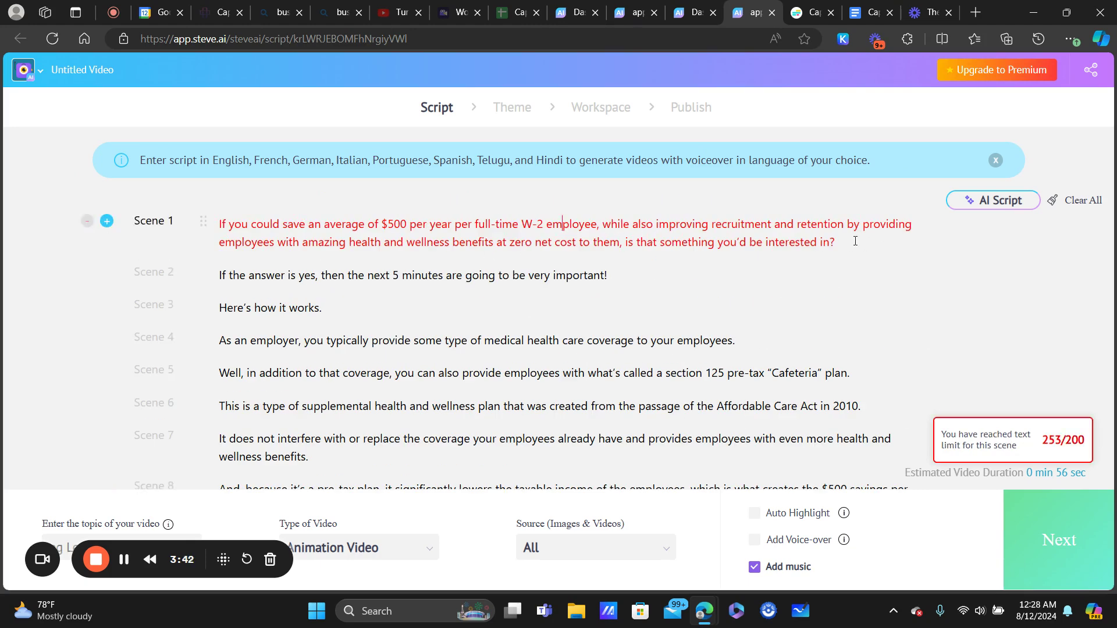
pyautogui.moveTo(856, 240); pyautogui.dragTo(453, 251)
pyautogui.press('BackSpace')
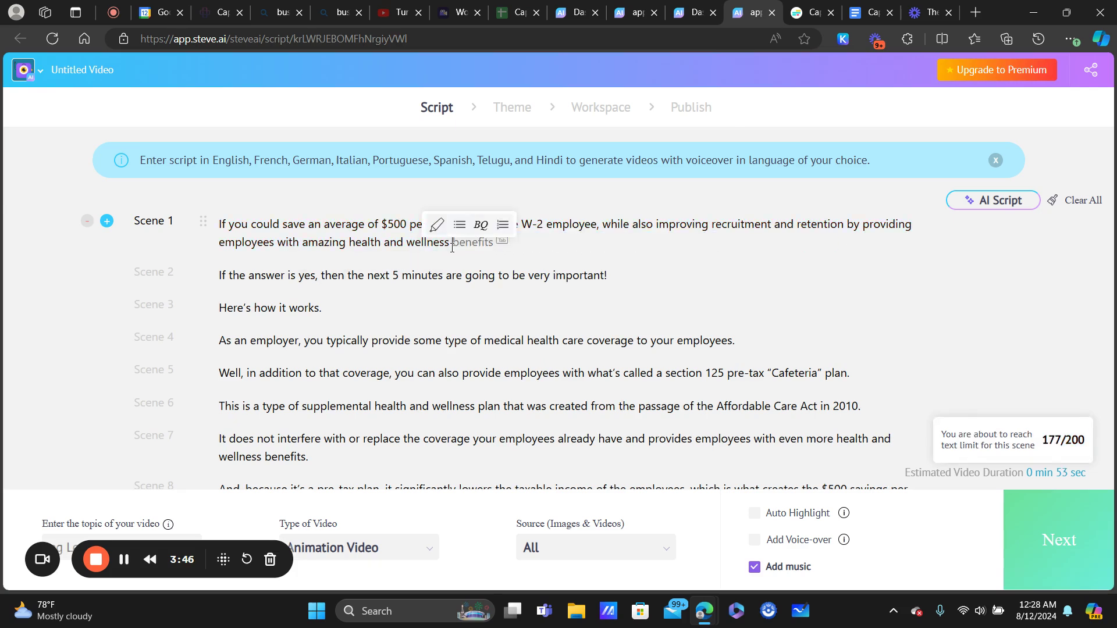
pyautogui.write('.')
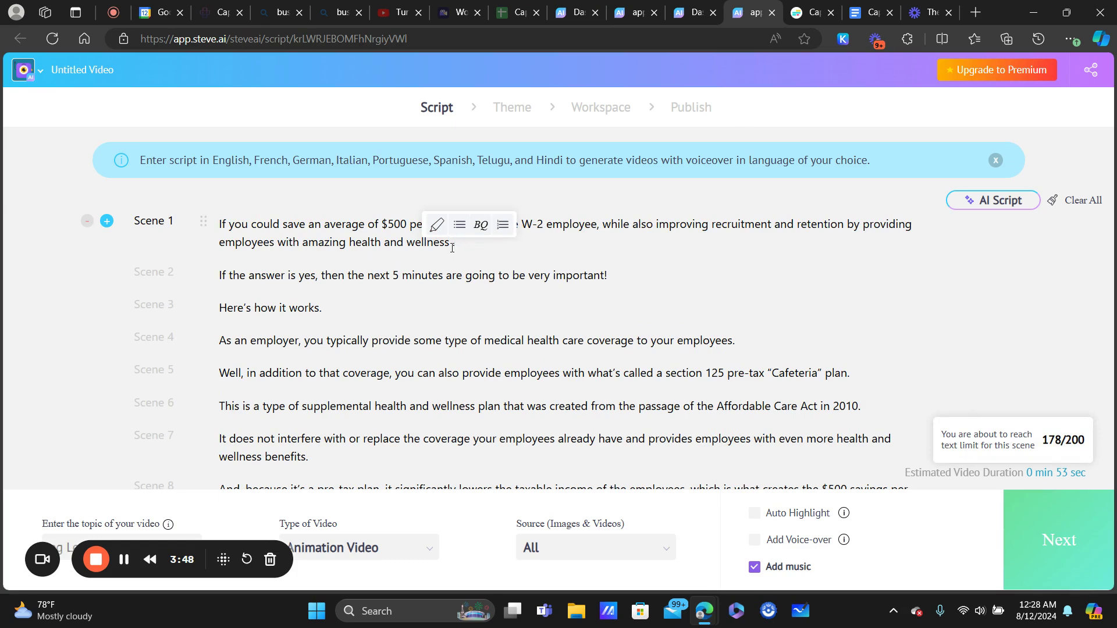
pyautogui.click(602, 224)
pyautogui.press('Return')
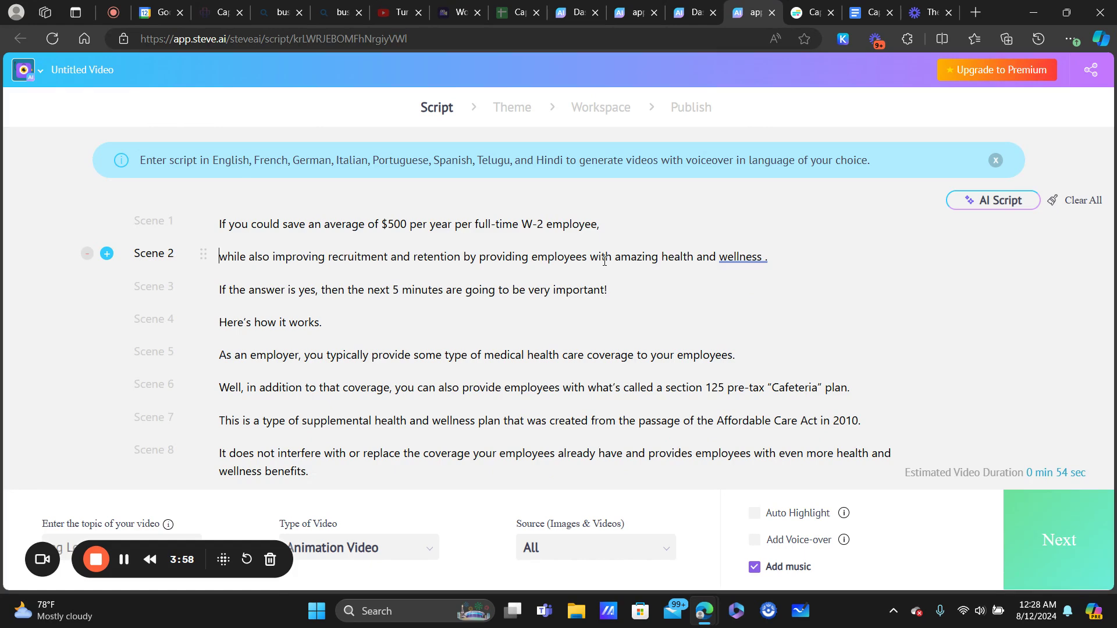
pyautogui.scroll(-3, 604, 261)
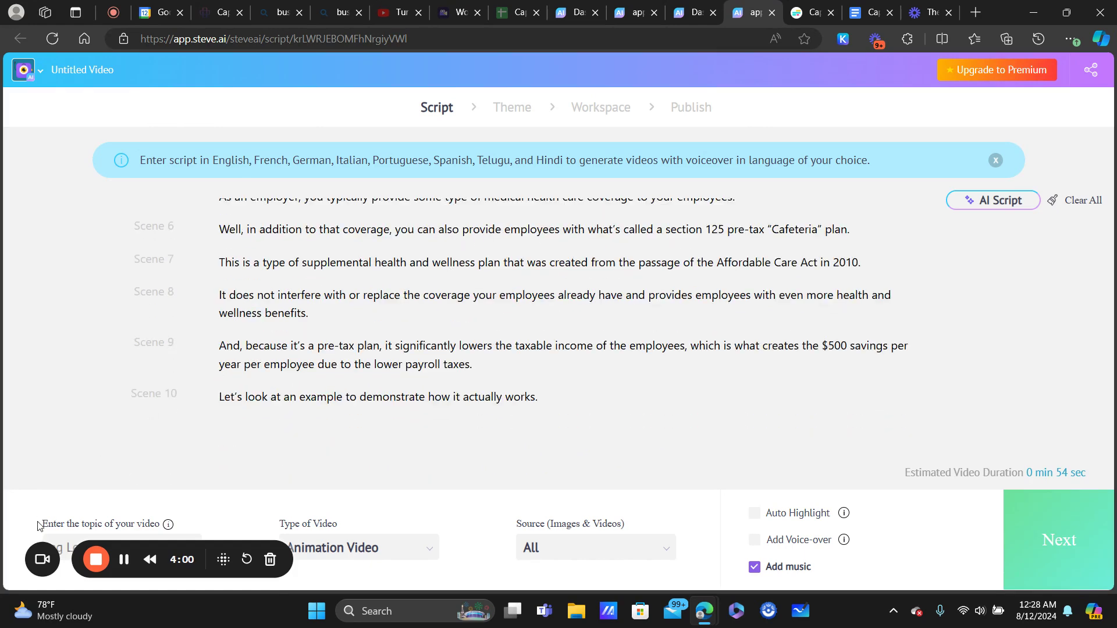
# - Set the video topic to wellness and leave voice-over off
pyautogui.click(76, 535)
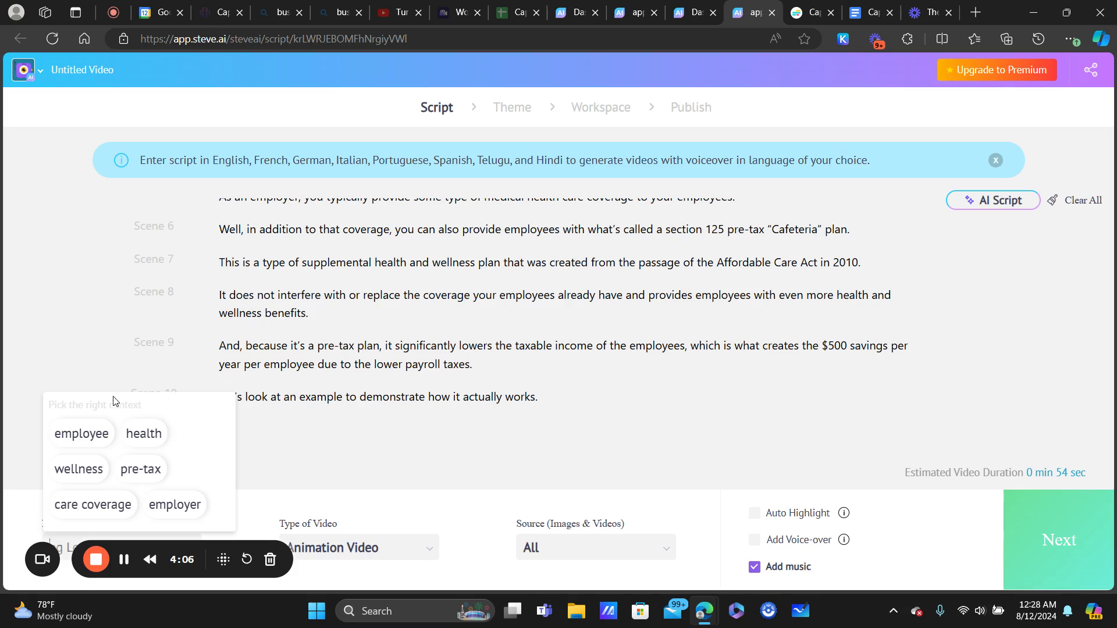
pyautogui.click(78, 469)
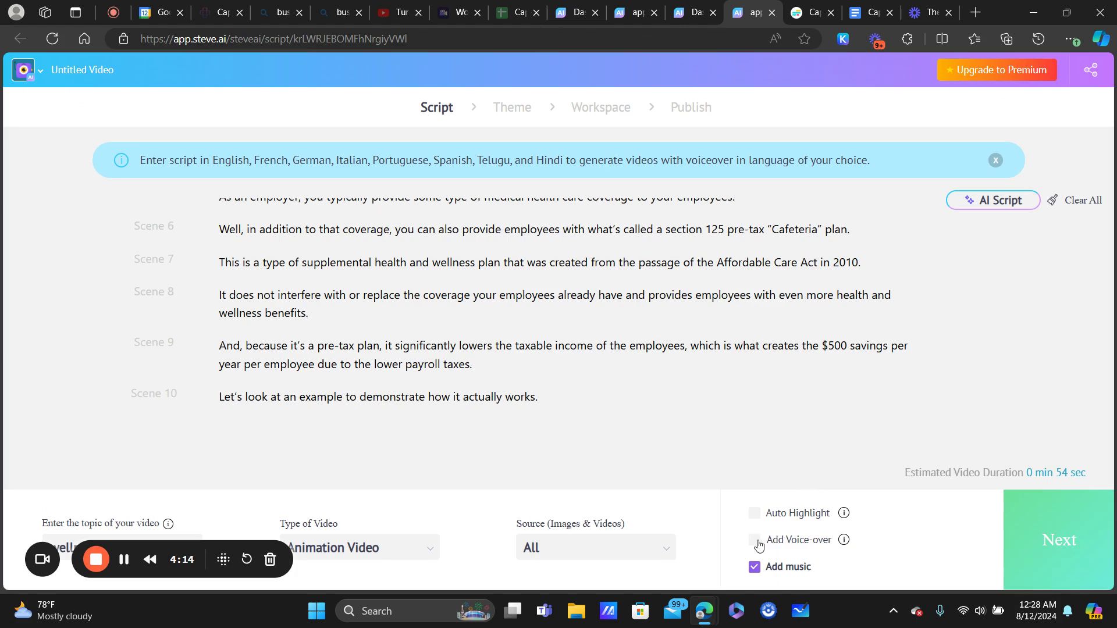
pyautogui.click(754, 542)
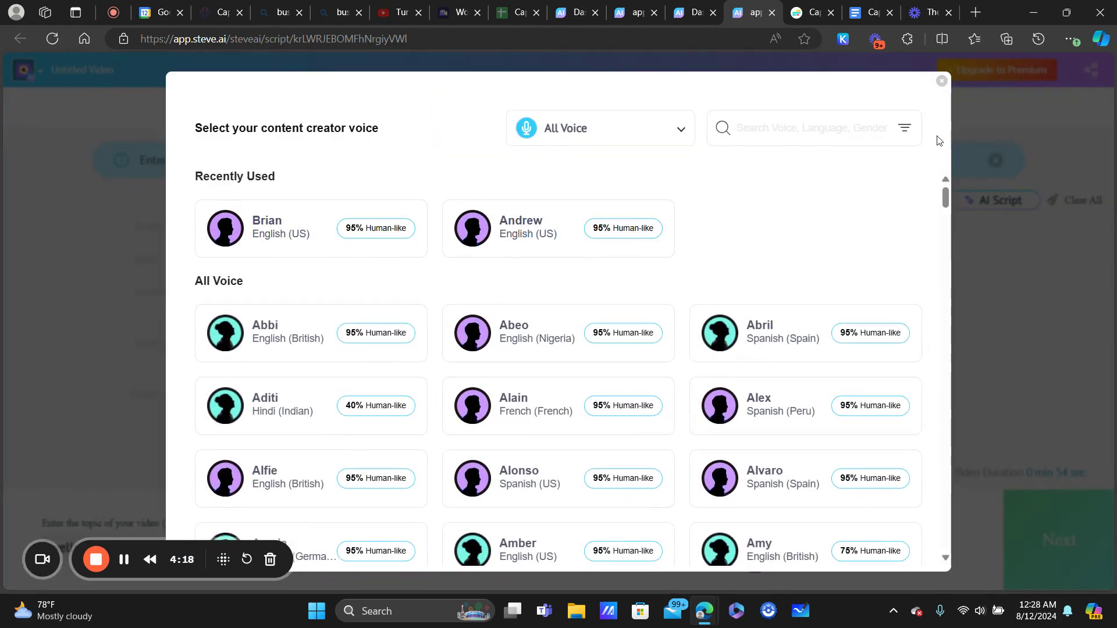
pyautogui.click(940, 81)
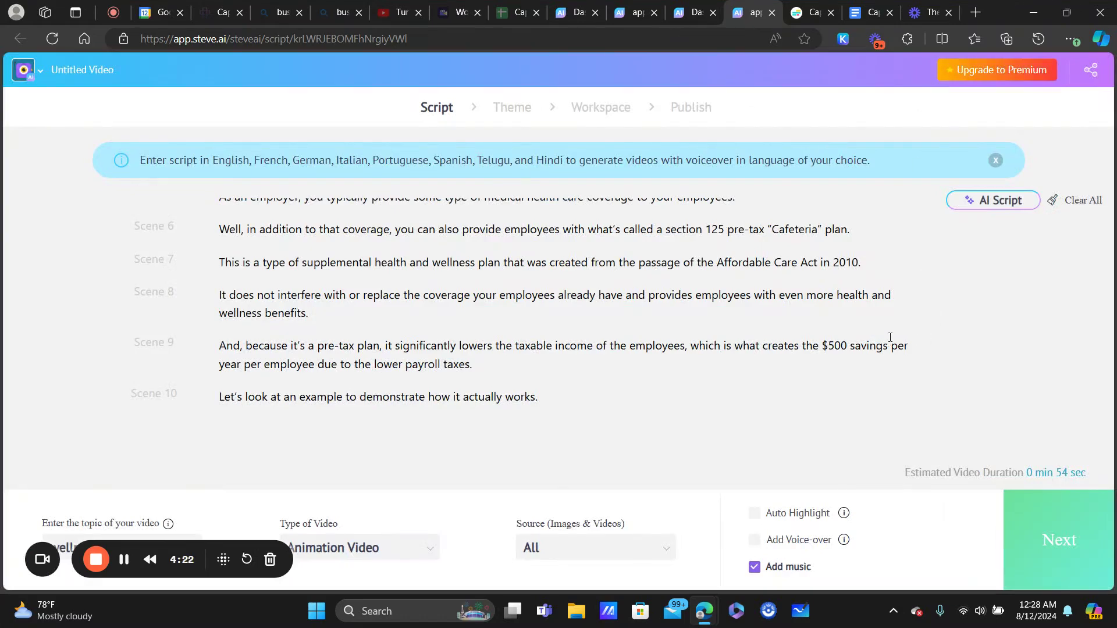
# - Continue from the script to the Theme selection step
pyautogui.scroll(3, 524, 338)
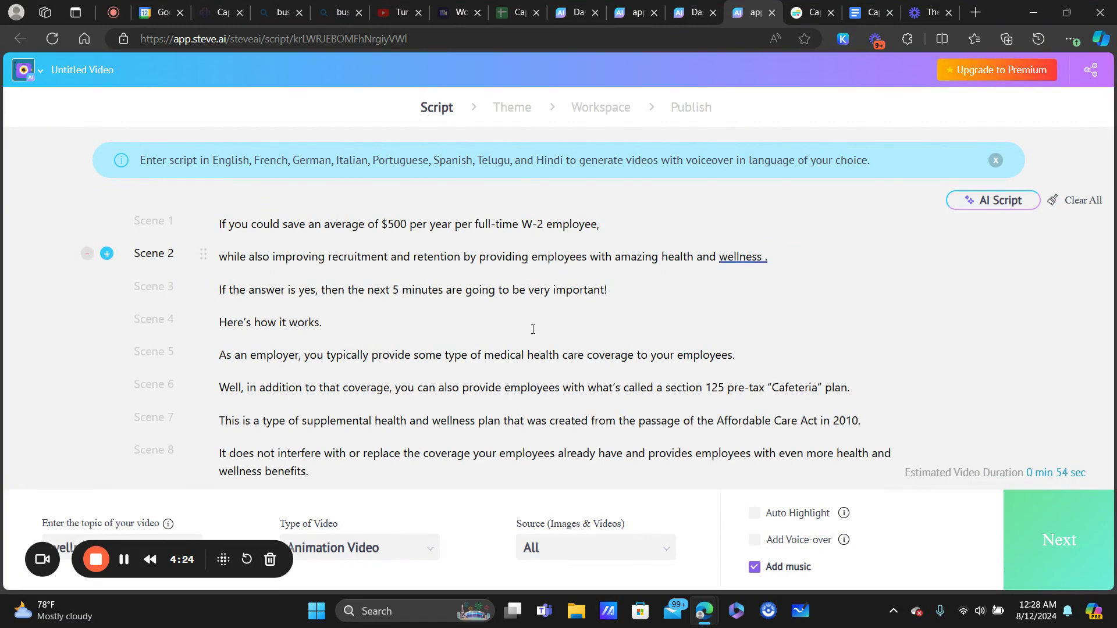
pyautogui.scroll(-3, 533, 329)
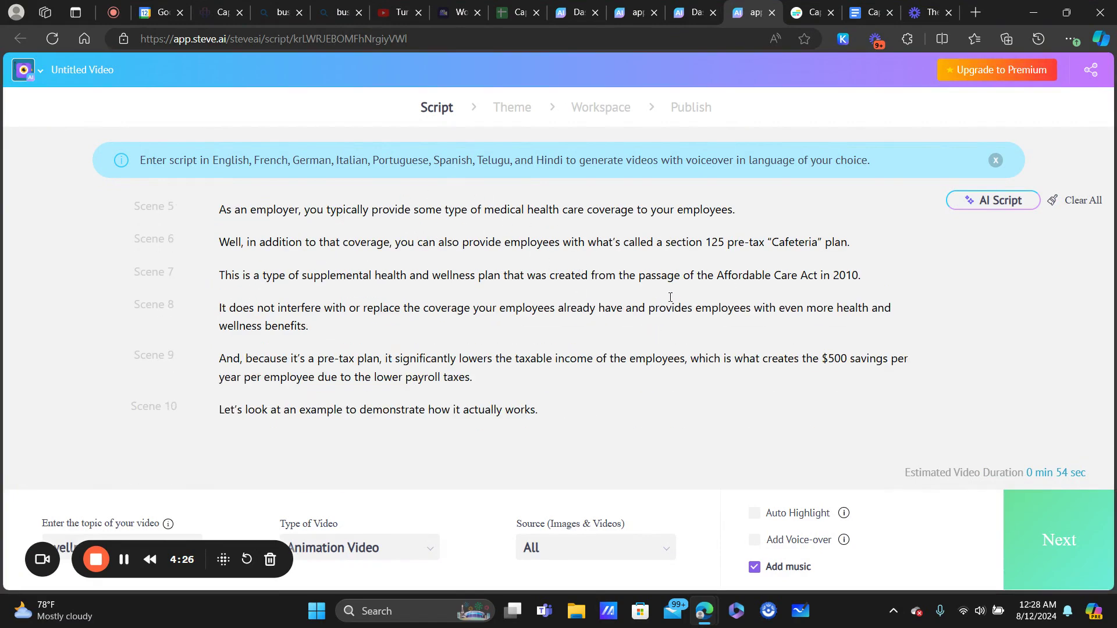
pyautogui.click(1052, 502)
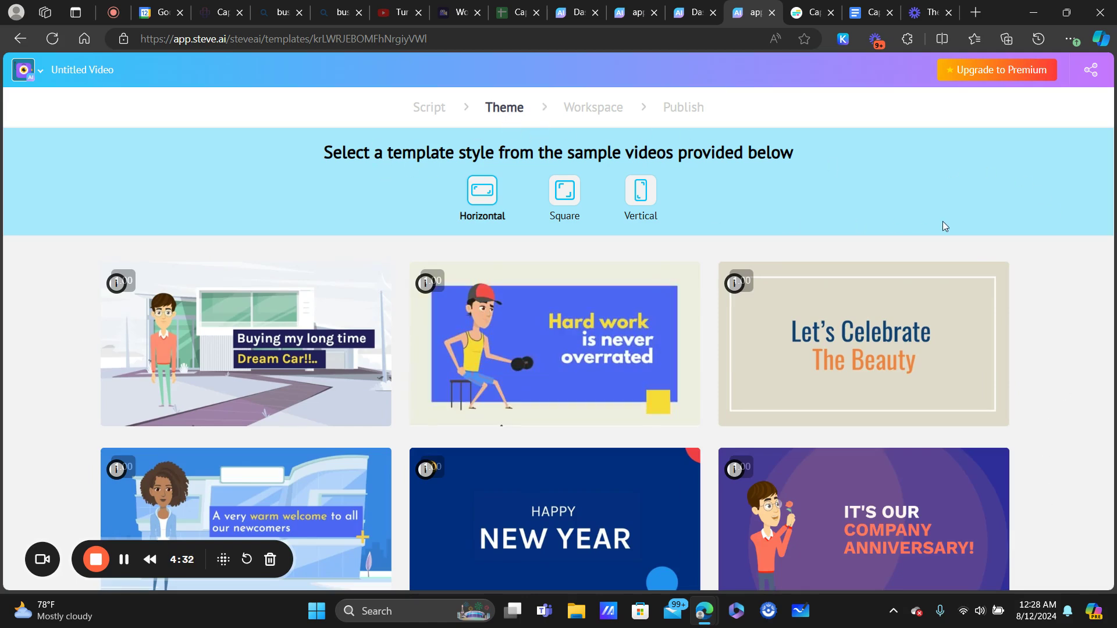
# - Pick the 'A very warm welcome' horizontal template to generate the 0:57 video
pyautogui.scroll(-2, 931, 233)
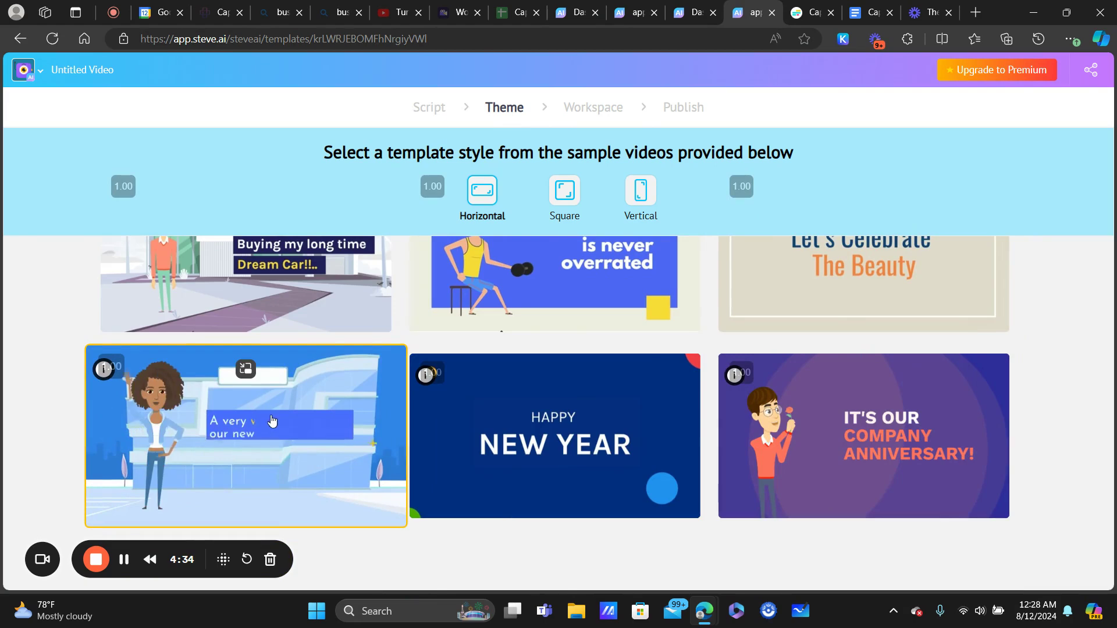
pyautogui.scroll(2, 341, 403)
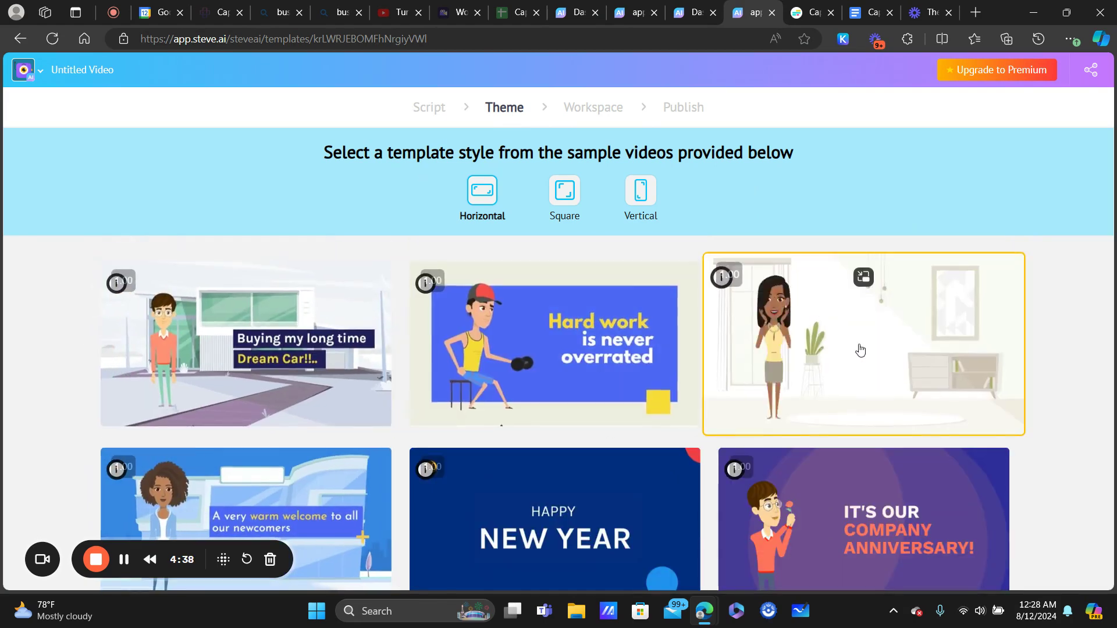
pyautogui.scroll(-1, 861, 350)
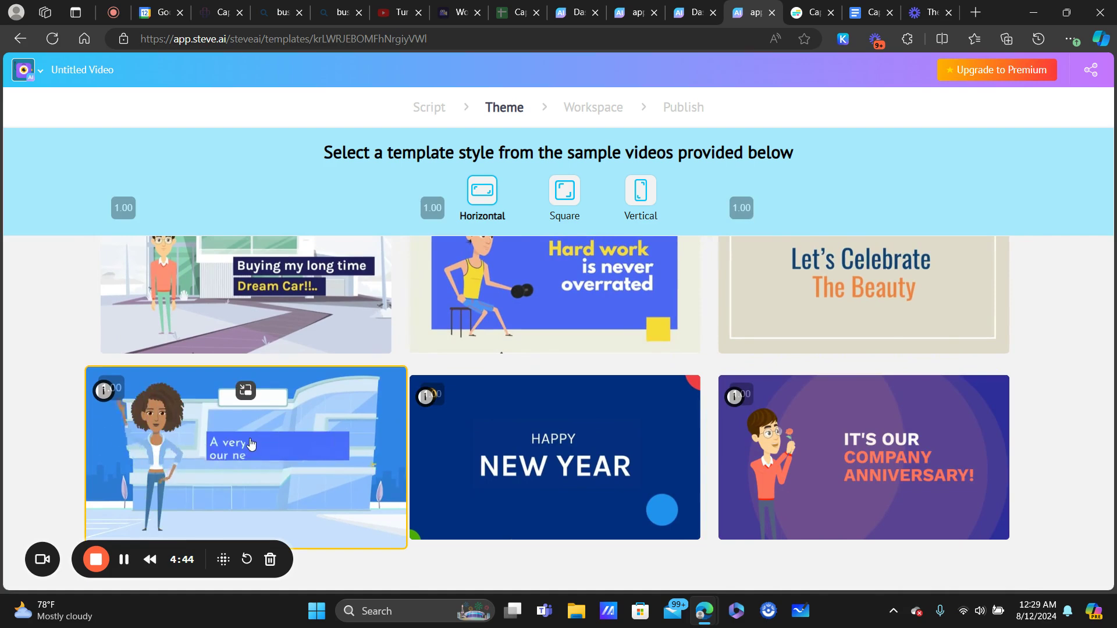
pyautogui.click(282, 442)
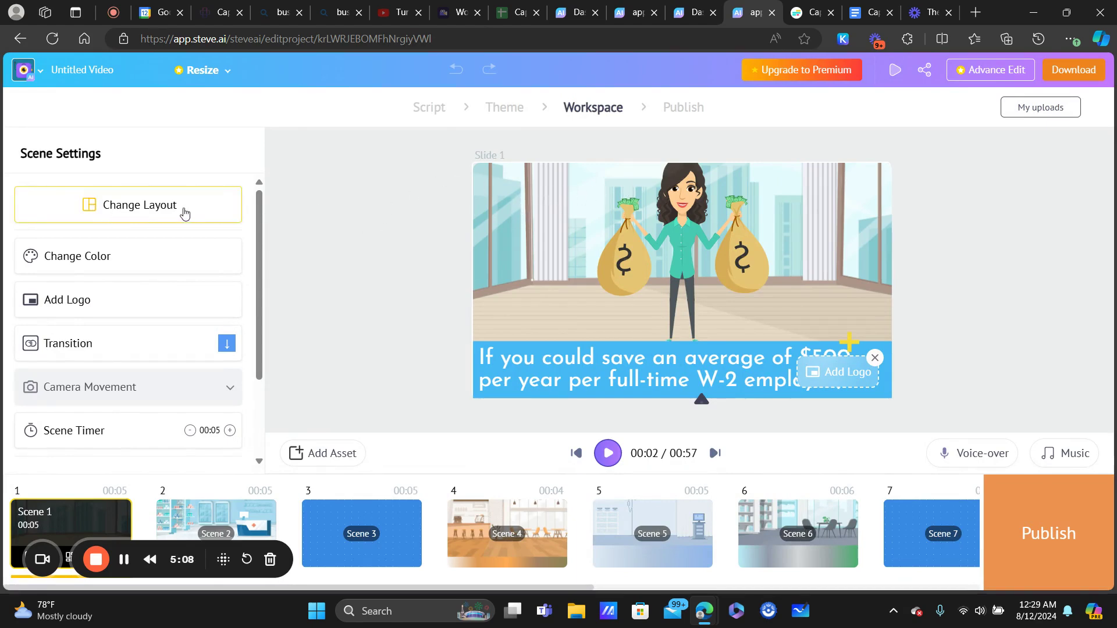
# - Look at alternative layouts without changing them, then open Scene 1's background library
pyautogui.click(155, 210)
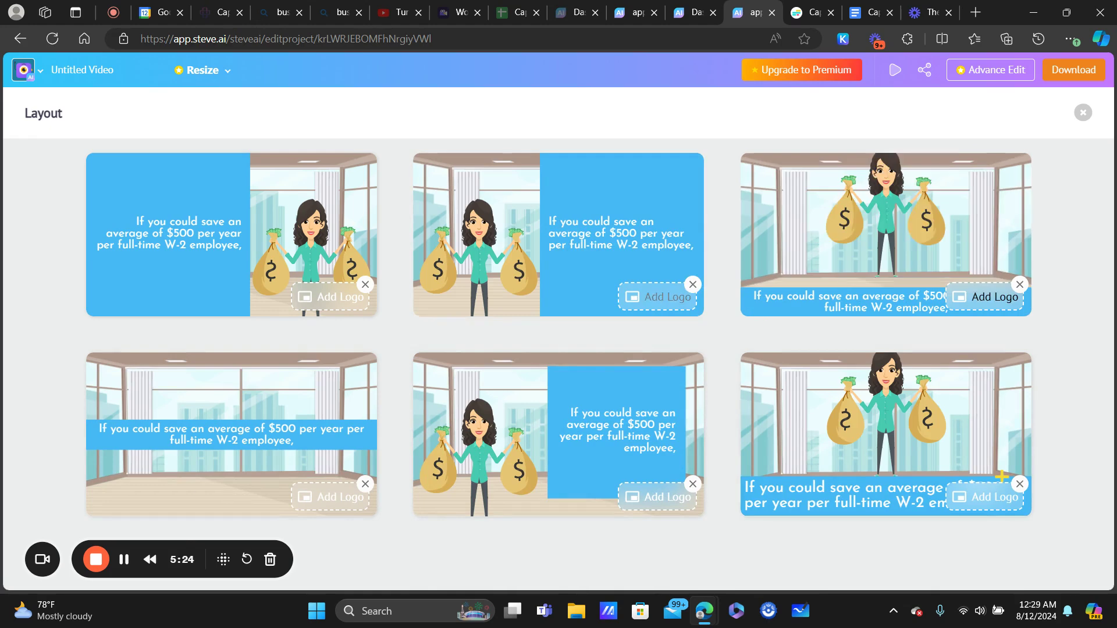
pyautogui.click(1084, 113)
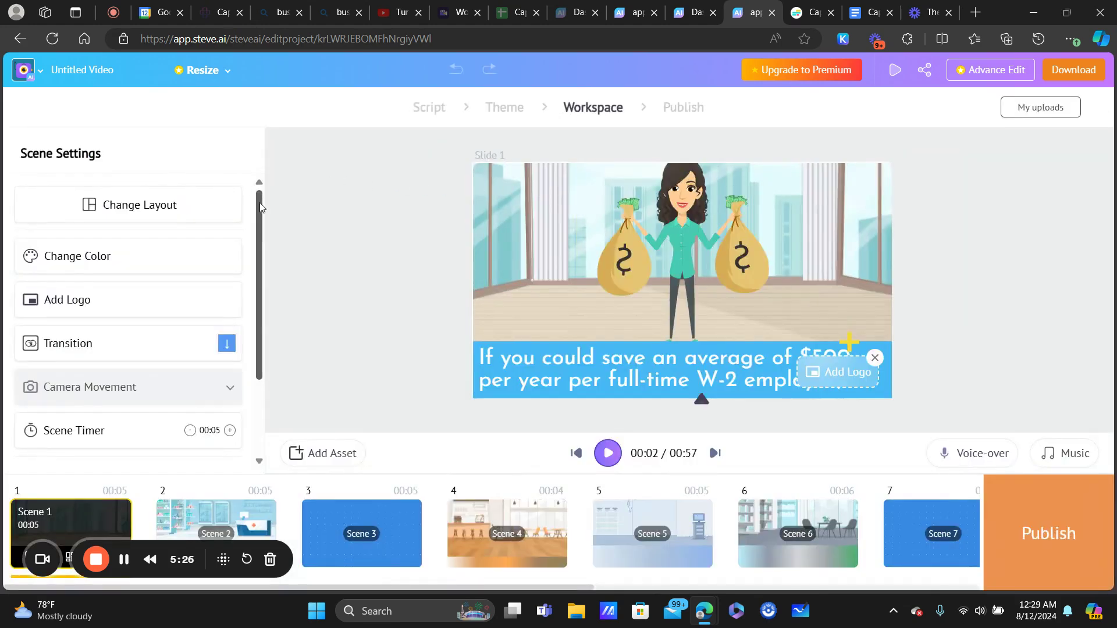
pyautogui.click(515, 192)
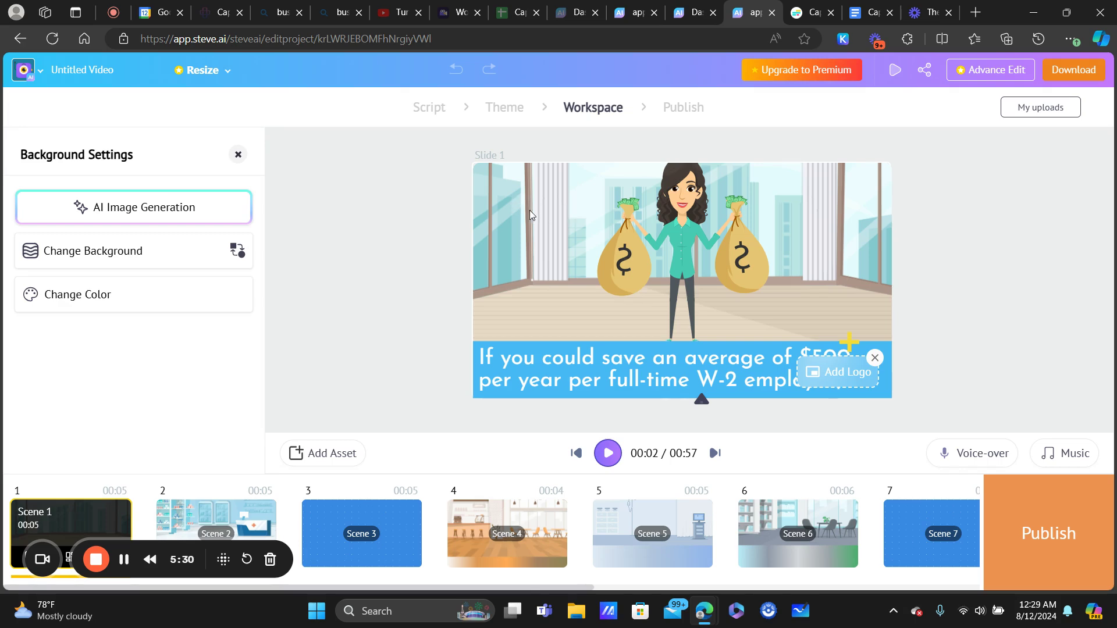
pyautogui.click(83, 251)
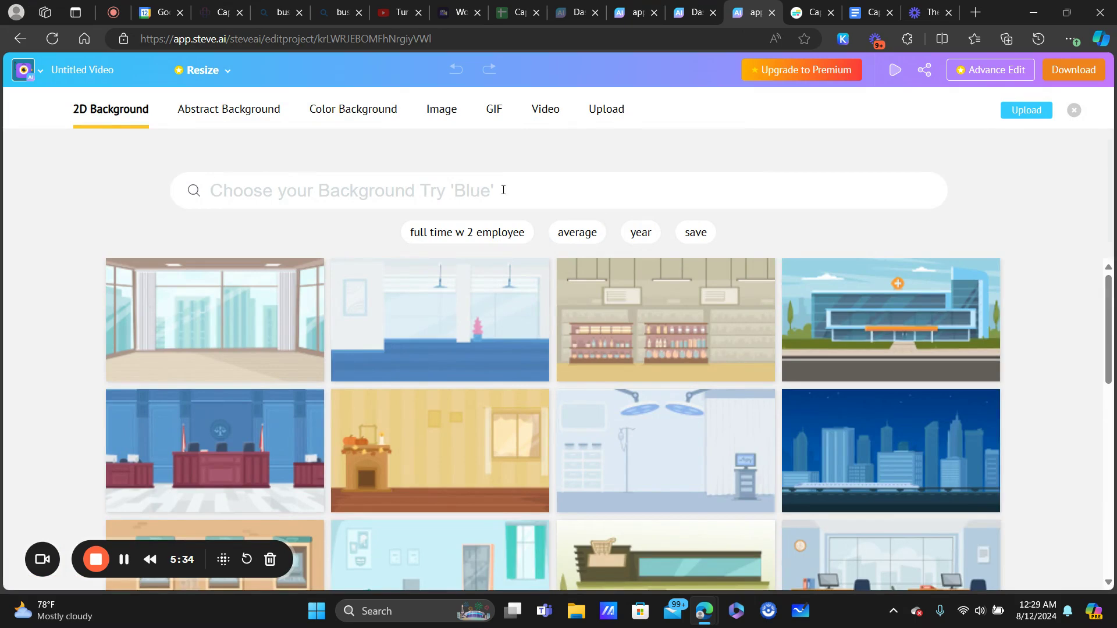
# - Search 'office' backgrounds and apply the two-desk office scene to Scene 1 only
pyautogui.scroll(-2, 329, 301)
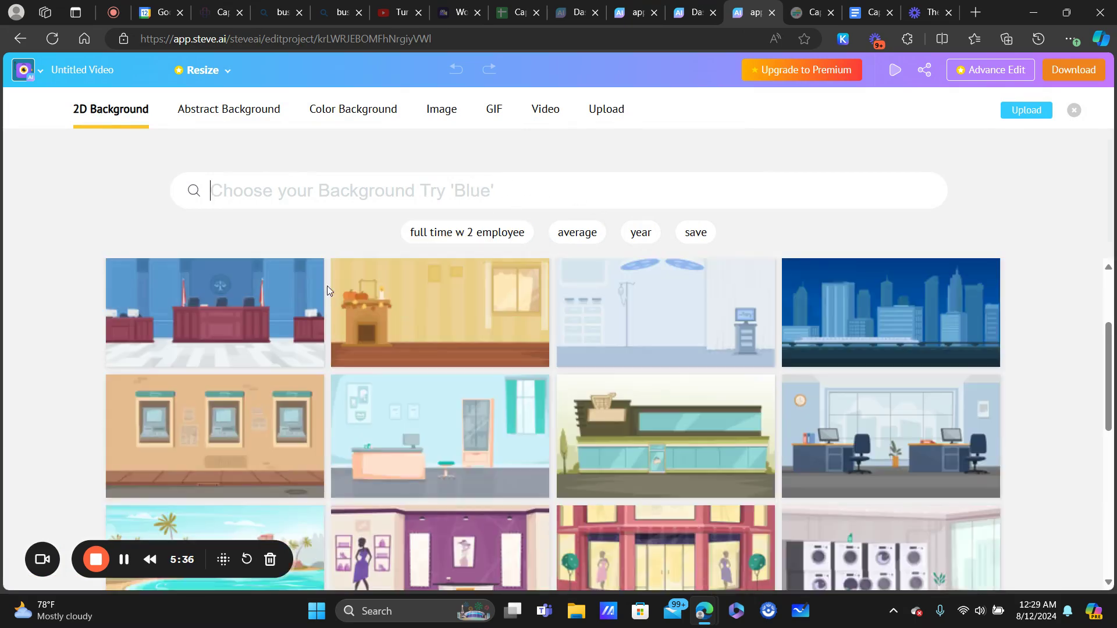
pyautogui.scroll(2, 456, 304)
pyautogui.click(405, 192)
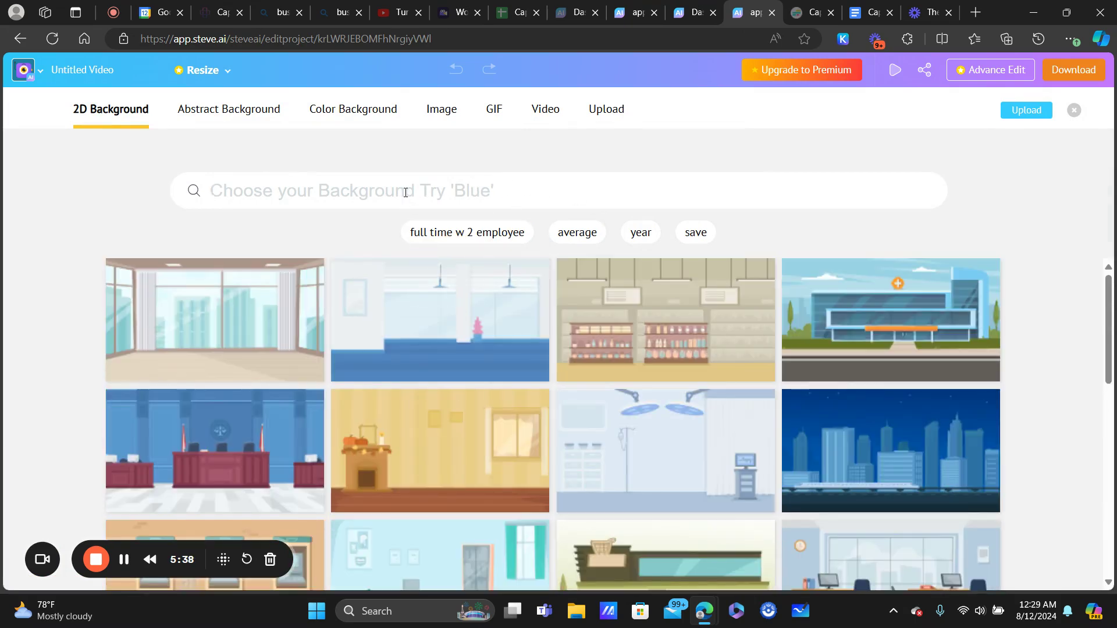
pyautogui.write('office')
pyautogui.press('Return')
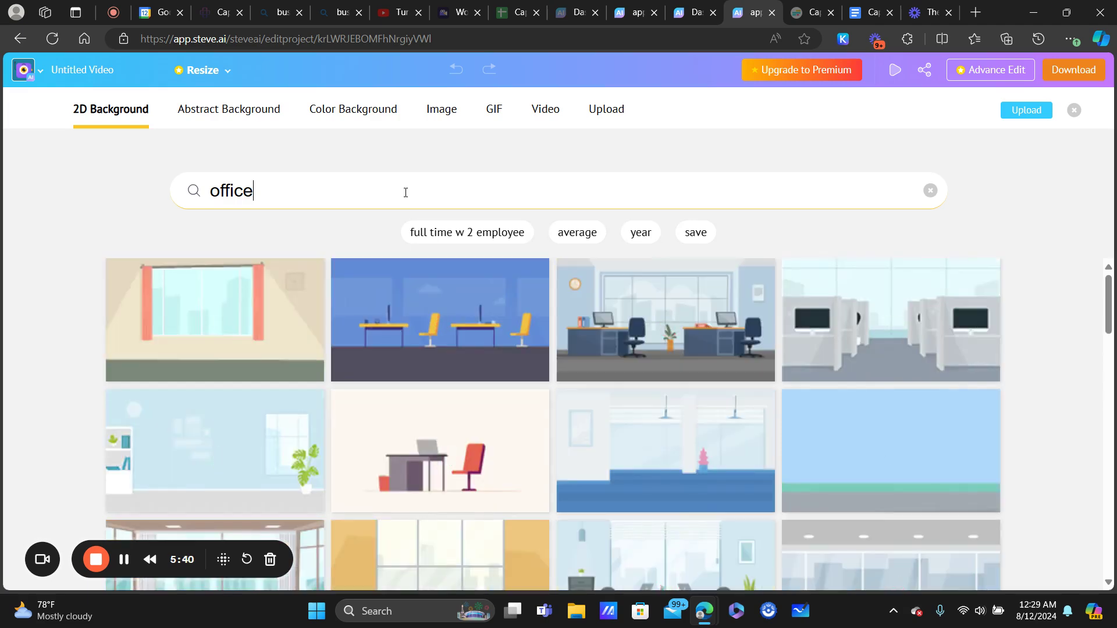
pyautogui.click(653, 314)
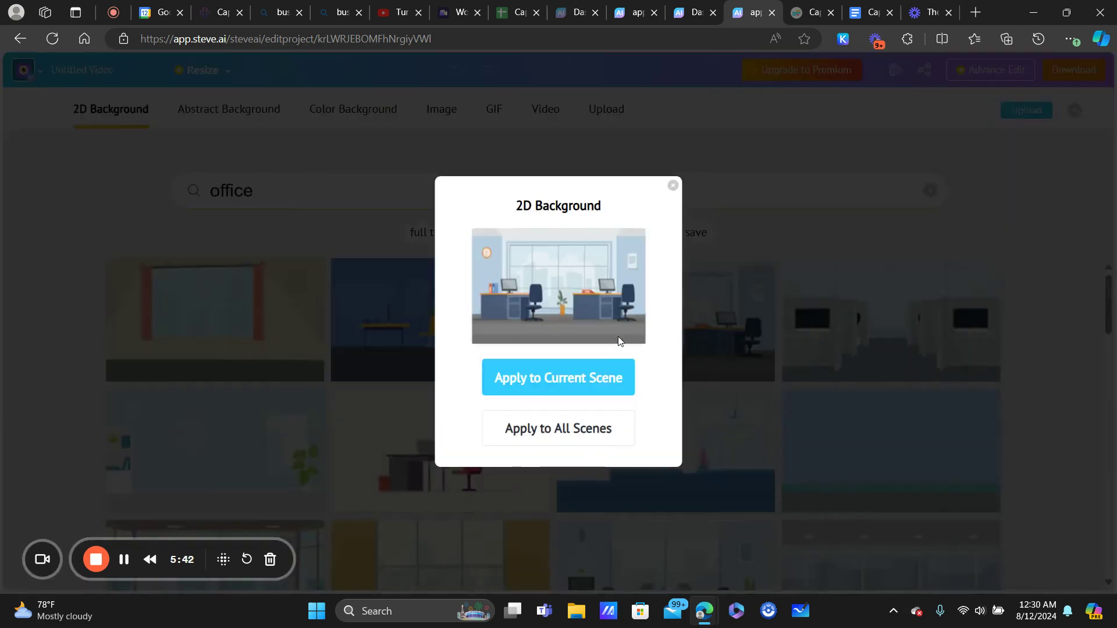
pyautogui.click(556, 384)
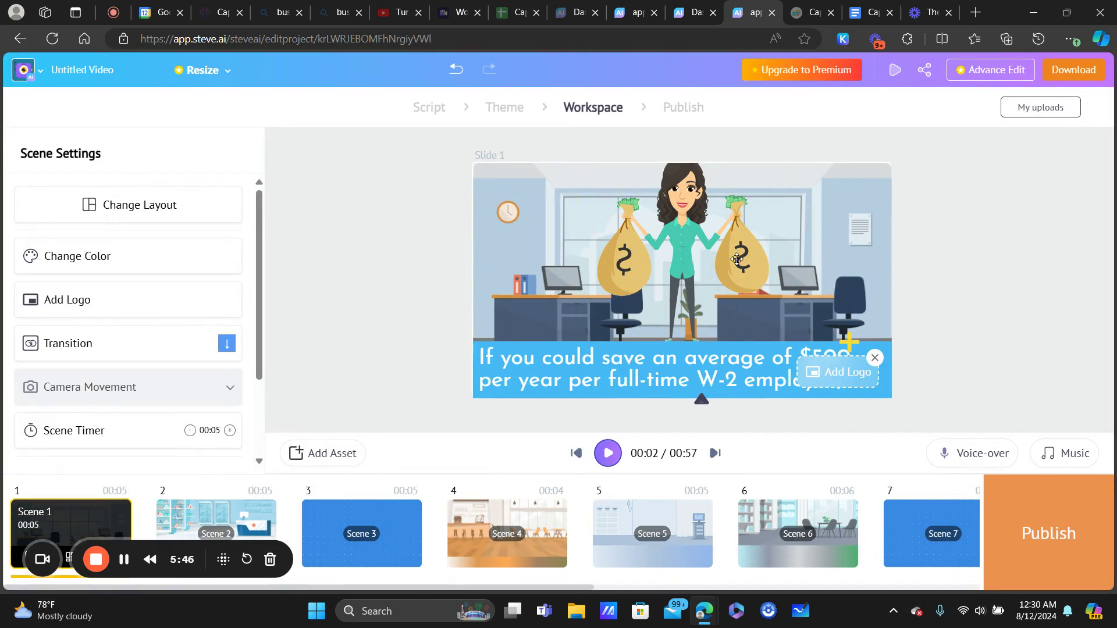
# - Shrink the woman holding money bags and nudge her slightly to the right
pyautogui.click(683, 222)
pyautogui.moveTo(787, 108); pyautogui.dragTo(719, 164)
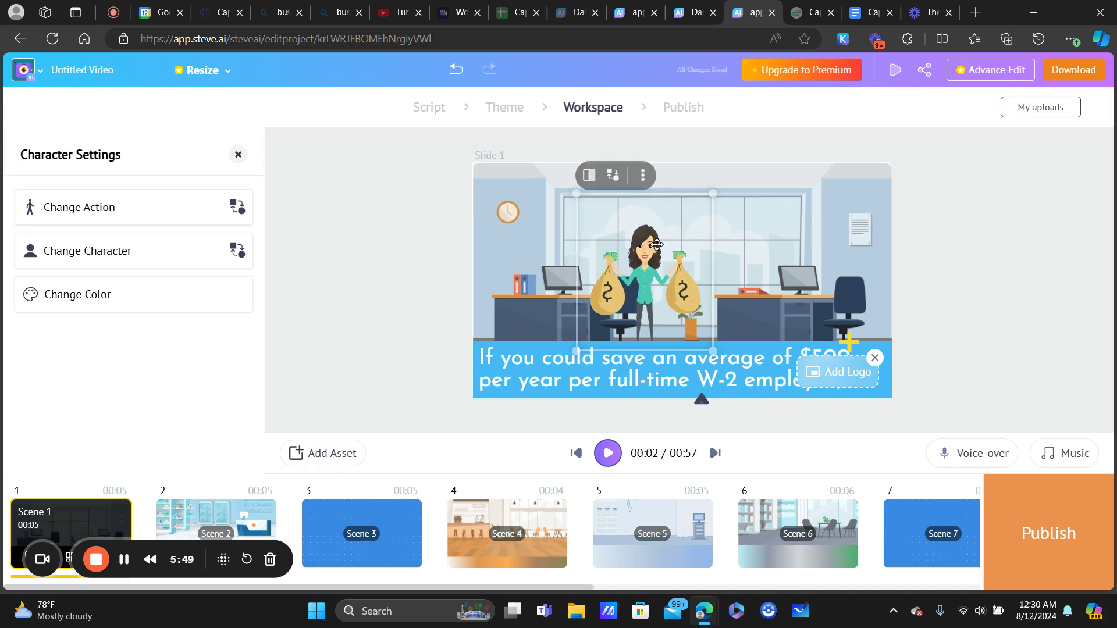
pyautogui.click(674, 271)
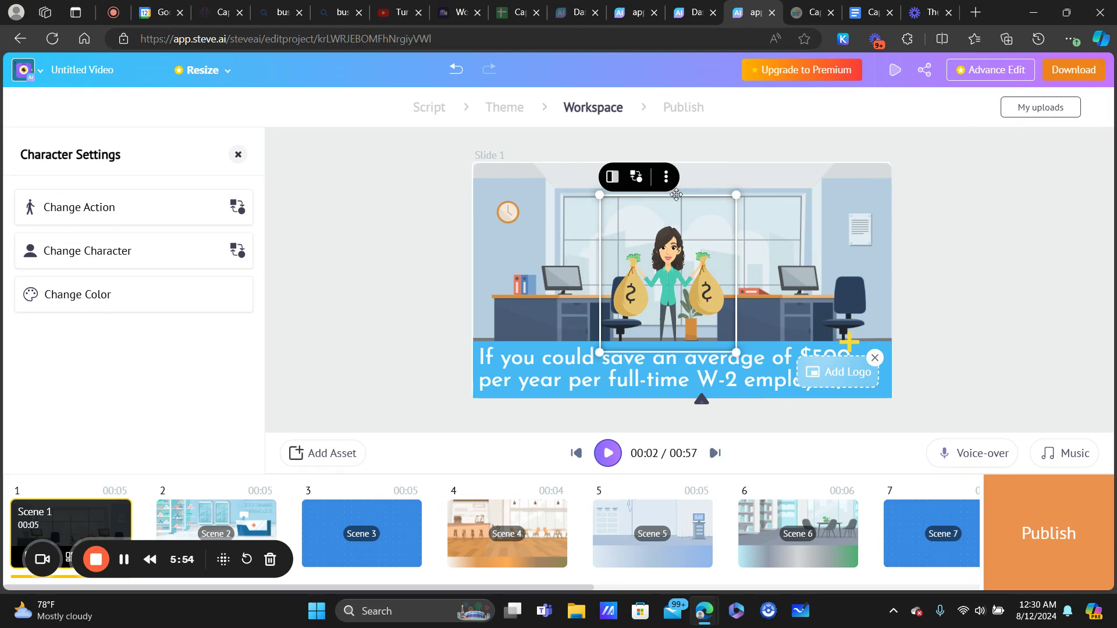
pyautogui.click(666, 177)
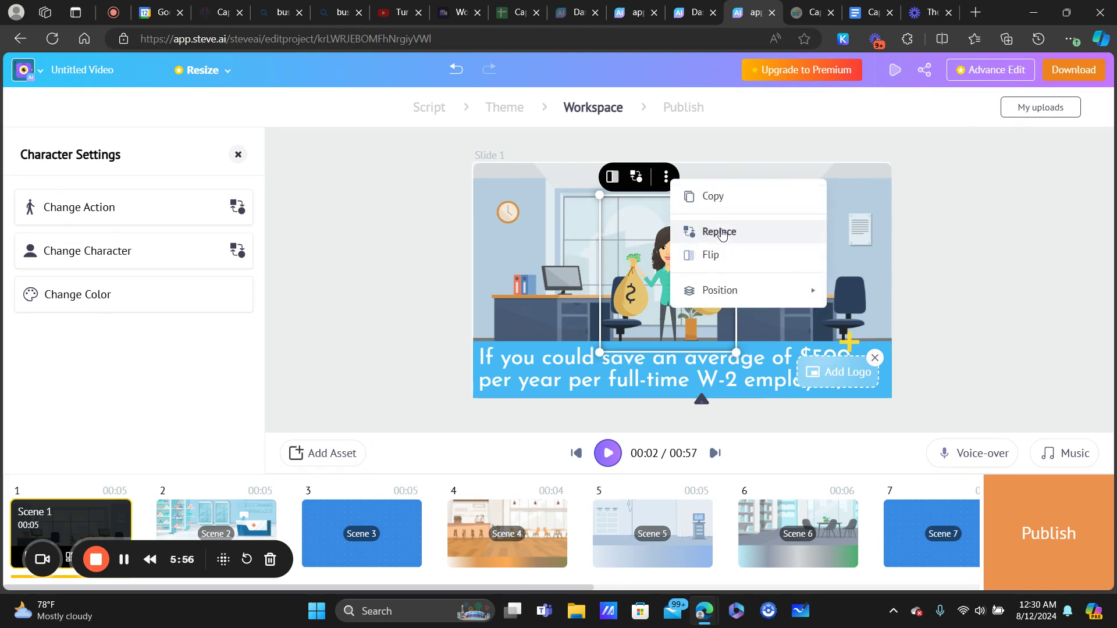
pyautogui.click(937, 275)
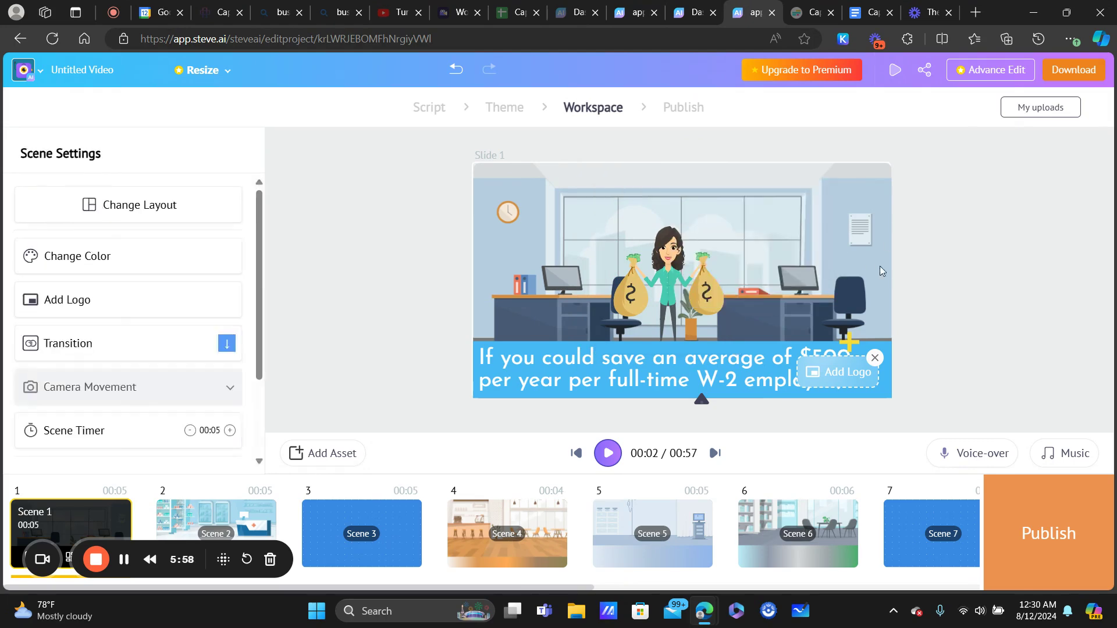
pyautogui.click(671, 265)
pyautogui.moveTo(672, 263); pyautogui.dragTo(678, 264)
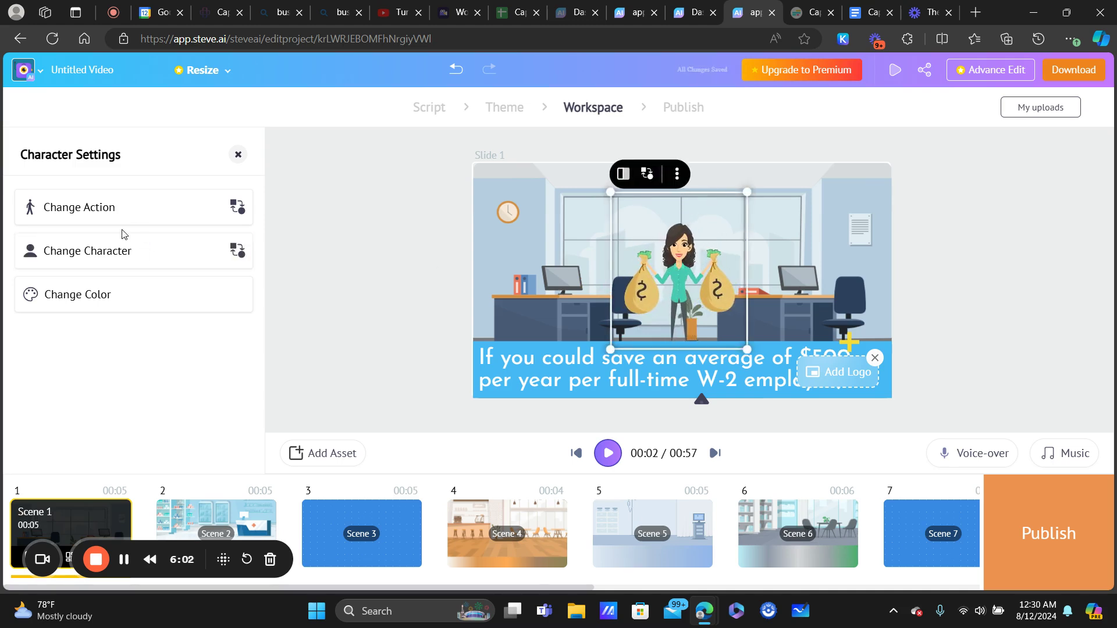
# - Change her action from guitar playing to running on a treadmill via a 'Running' search
pyautogui.click(93, 216)
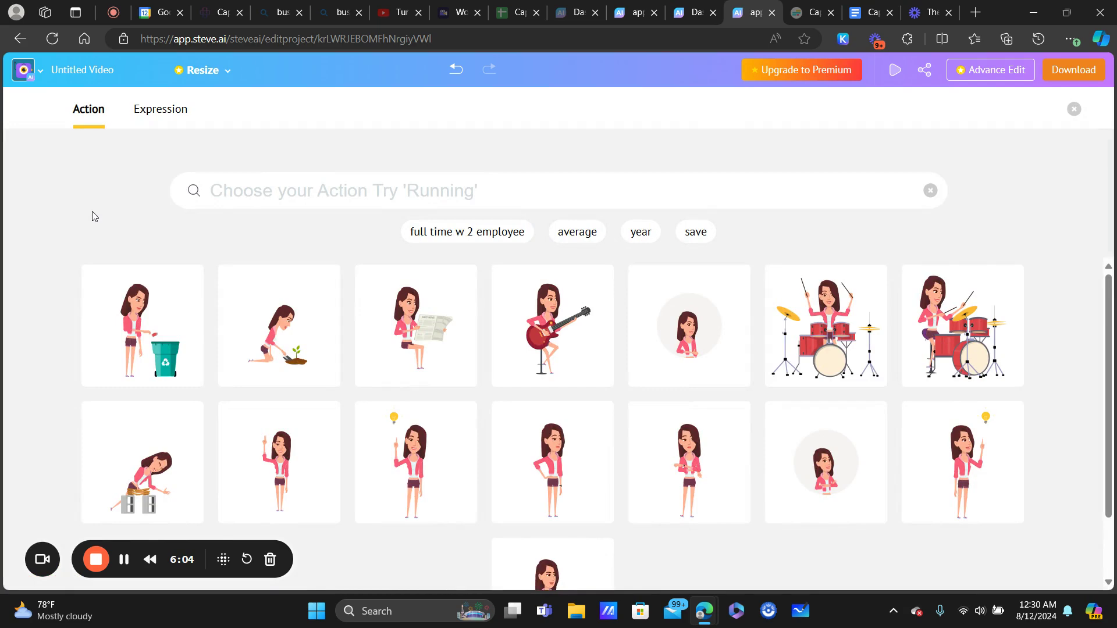
pyautogui.click(565, 319)
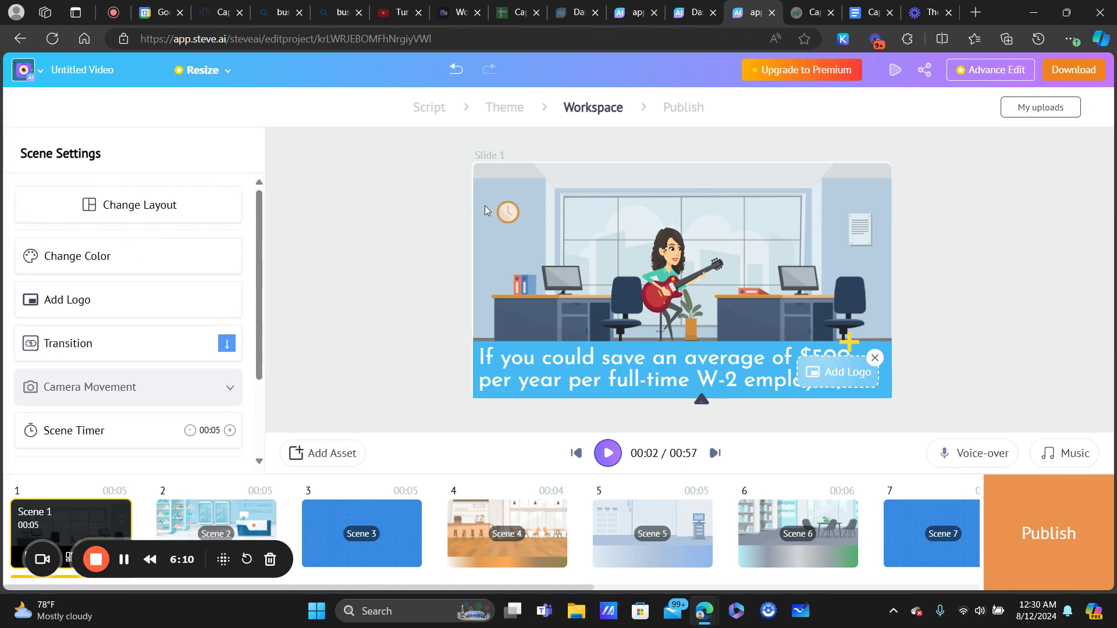
pyautogui.click(653, 261)
pyautogui.click(145, 198)
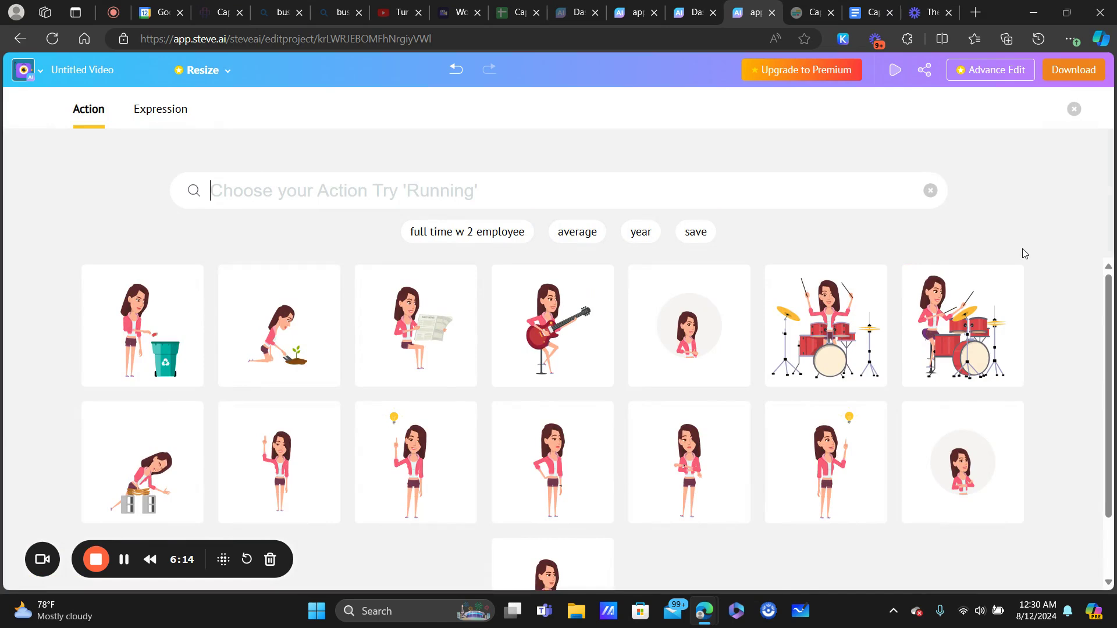
pyautogui.scroll(-1, 655, 337)
pyautogui.scroll(1, 415, 269)
pyautogui.click(374, 191)
pyautogui.write('Running')
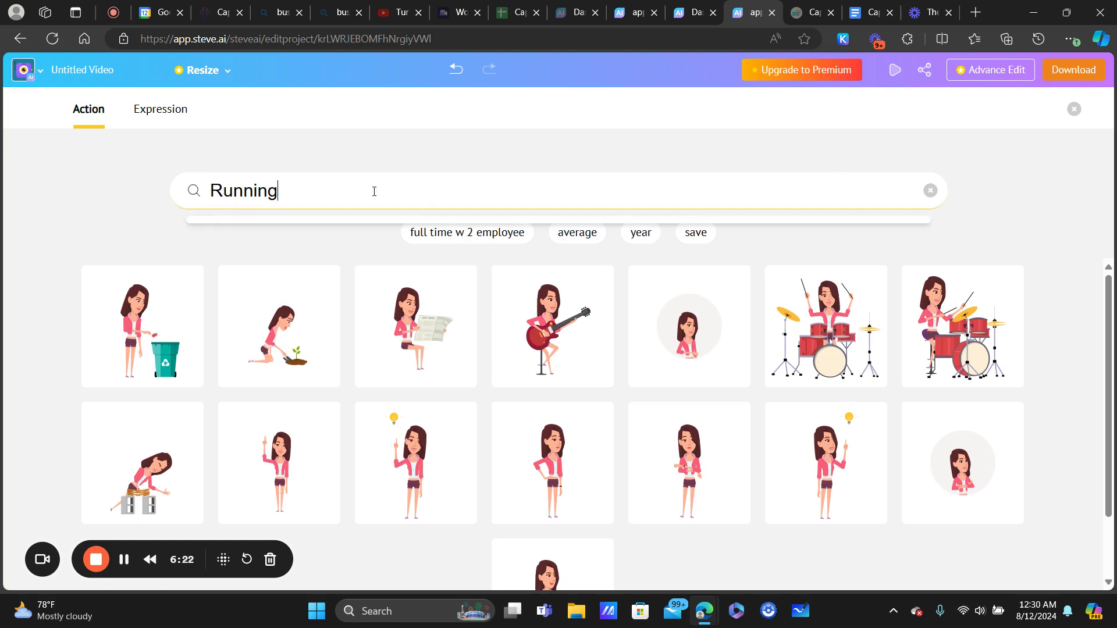
pyautogui.press('Return')
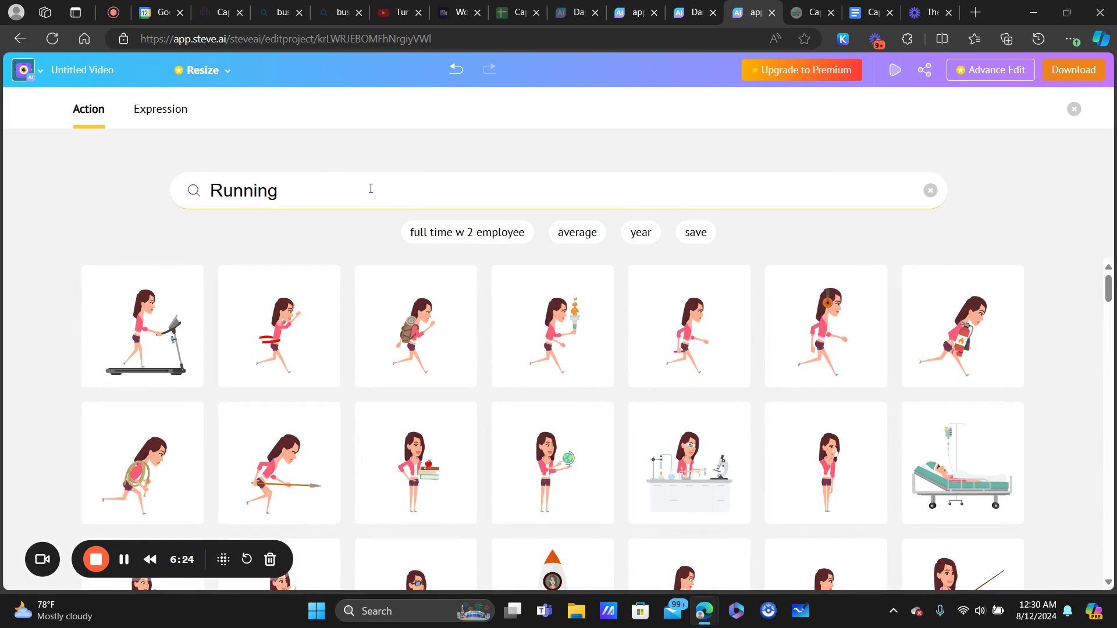
pyautogui.click(96, 365)
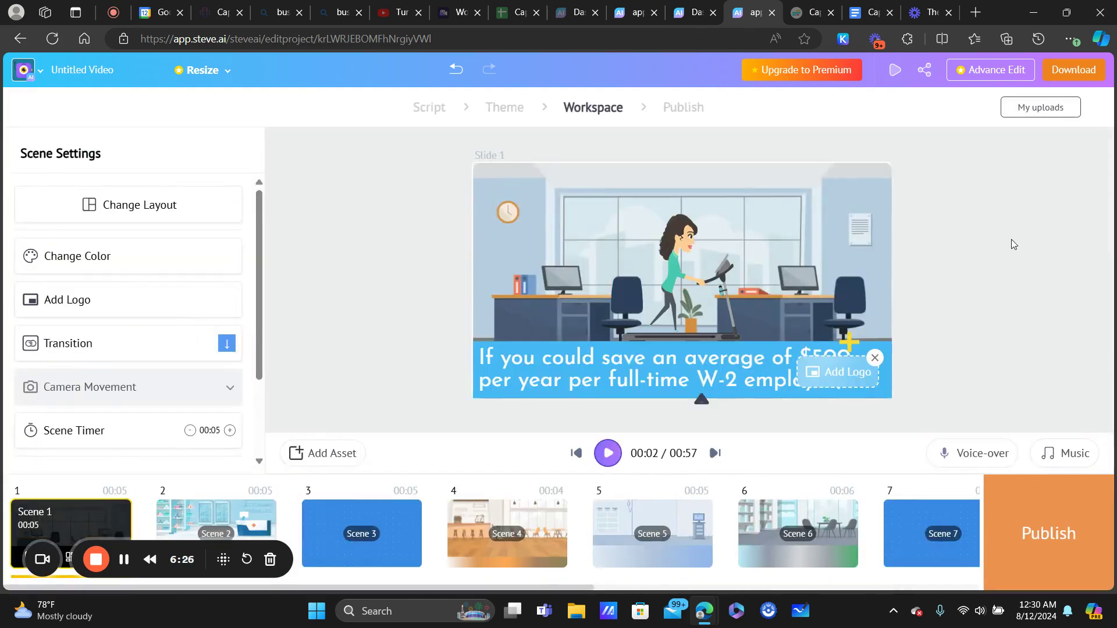
# - Give the treadmill character an angry facial expression
pyautogui.click(696, 258)
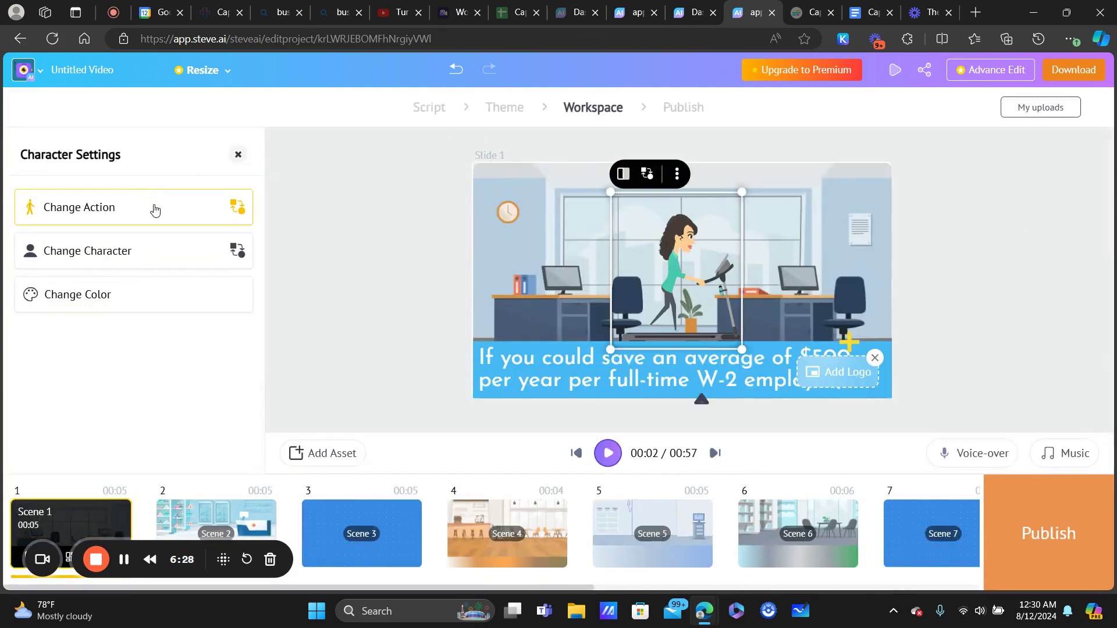
pyautogui.click(121, 220)
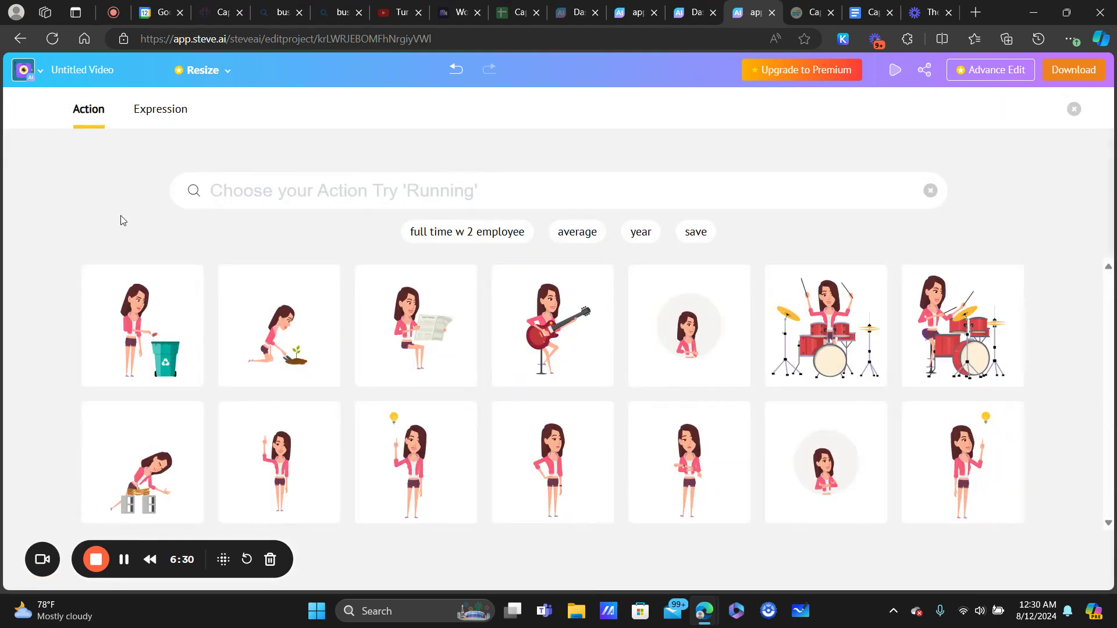
pyautogui.click(168, 116)
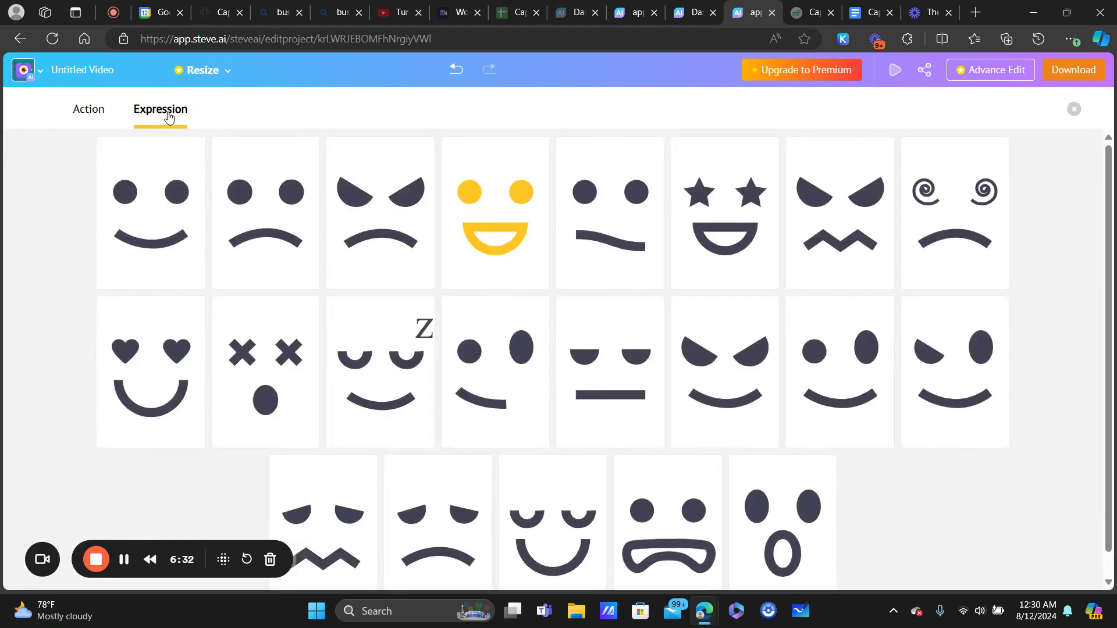
pyautogui.click(391, 231)
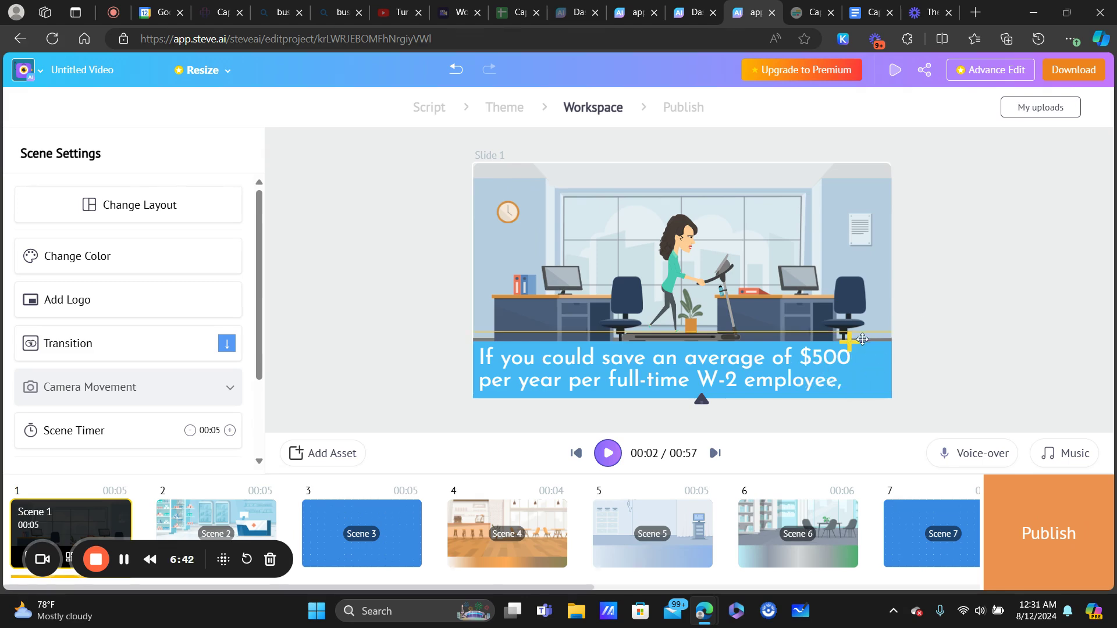
# - Open the logo uploads and close them without adding a logo
pyautogui.click(58, 301)
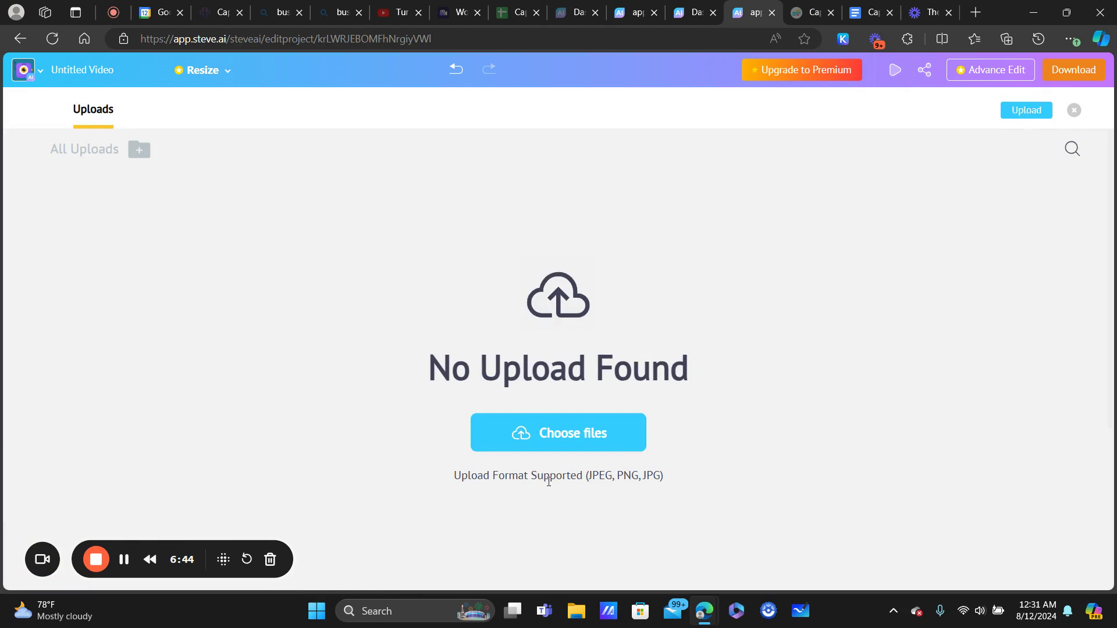
pyautogui.click(1075, 112)
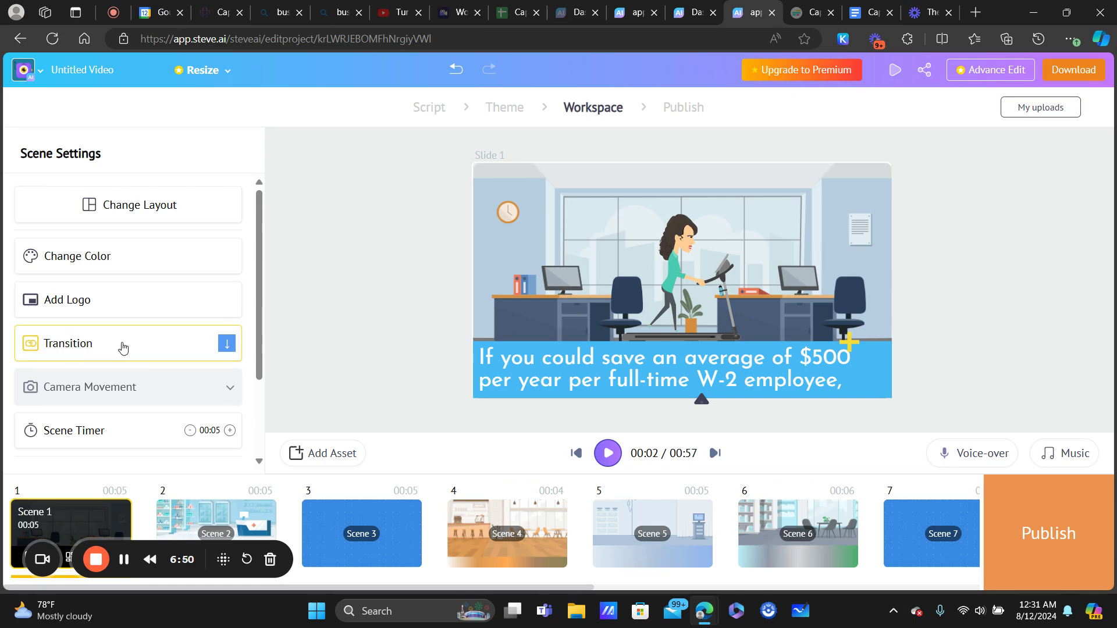
pyautogui.scroll(-1, 95, 352)
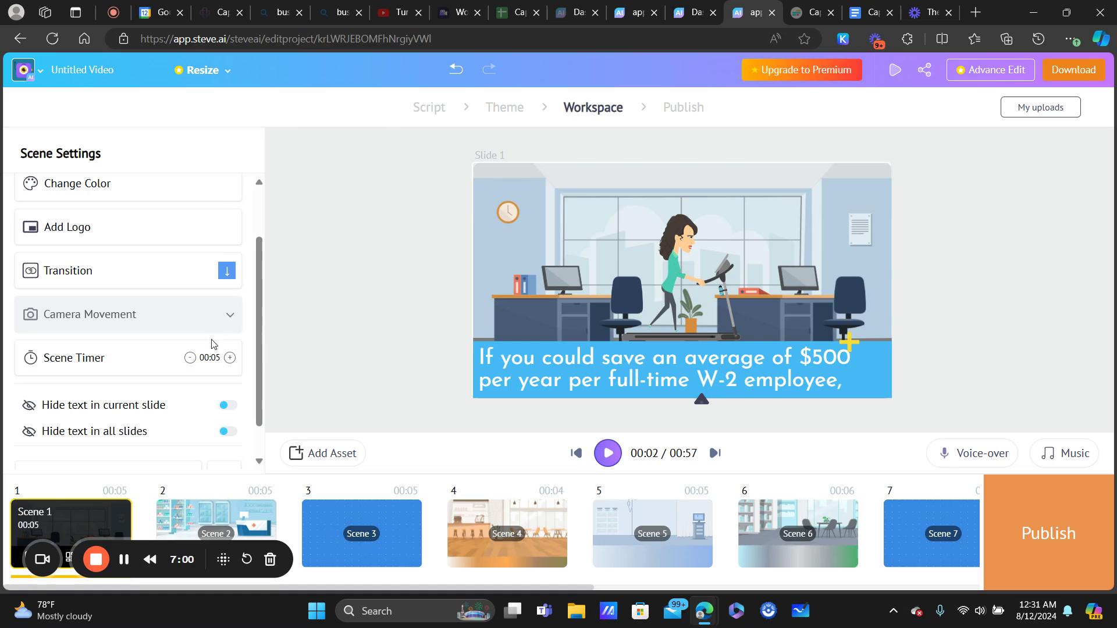
# - Set Scene 1's timer to 00:07, making the video 0:59, and bring up voice-over options
pyautogui.doubleClick(230, 357)
pyautogui.click(189, 358)
pyautogui.click(231, 359)
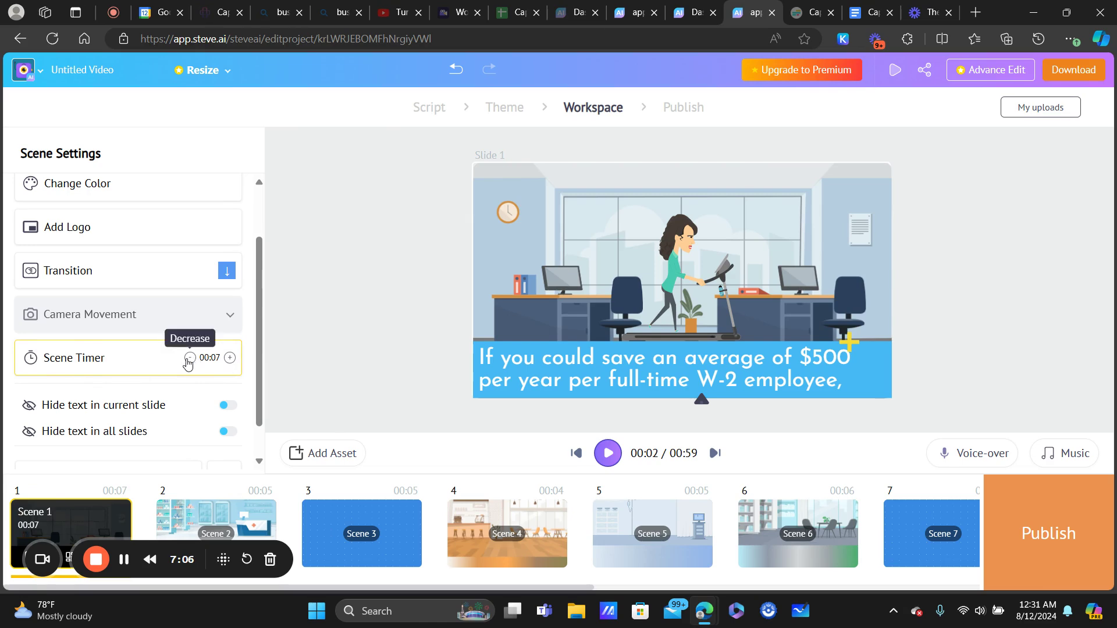
pyautogui.click(977, 466)
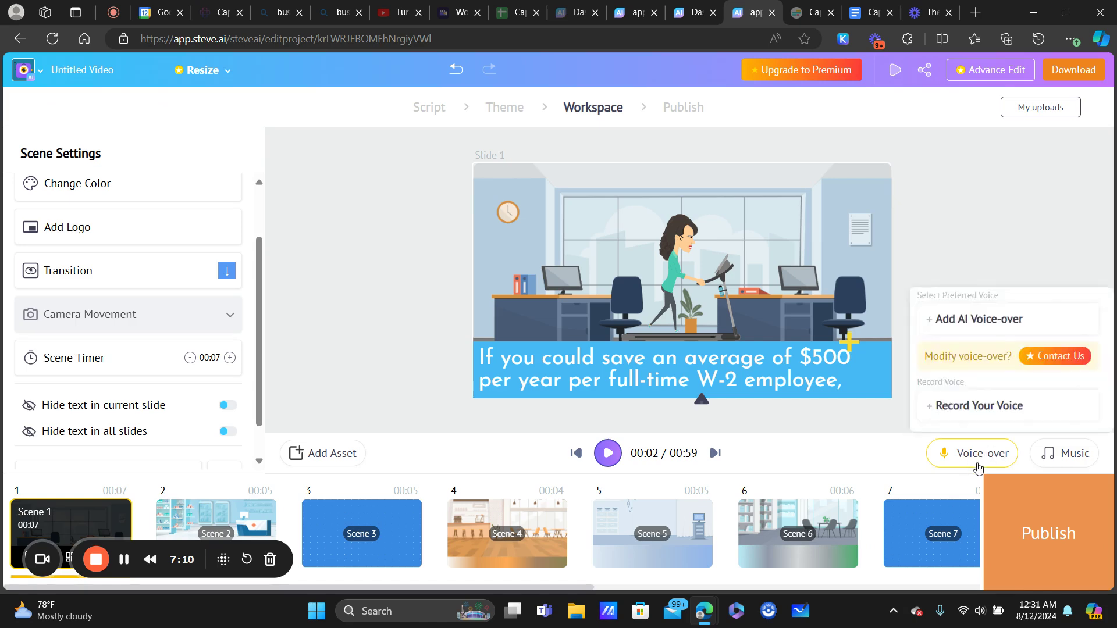
# - Dismiss the AI voice window and cut Scene 1 to 6 seconds, bringing the video to 0:58
pyautogui.click(974, 320)
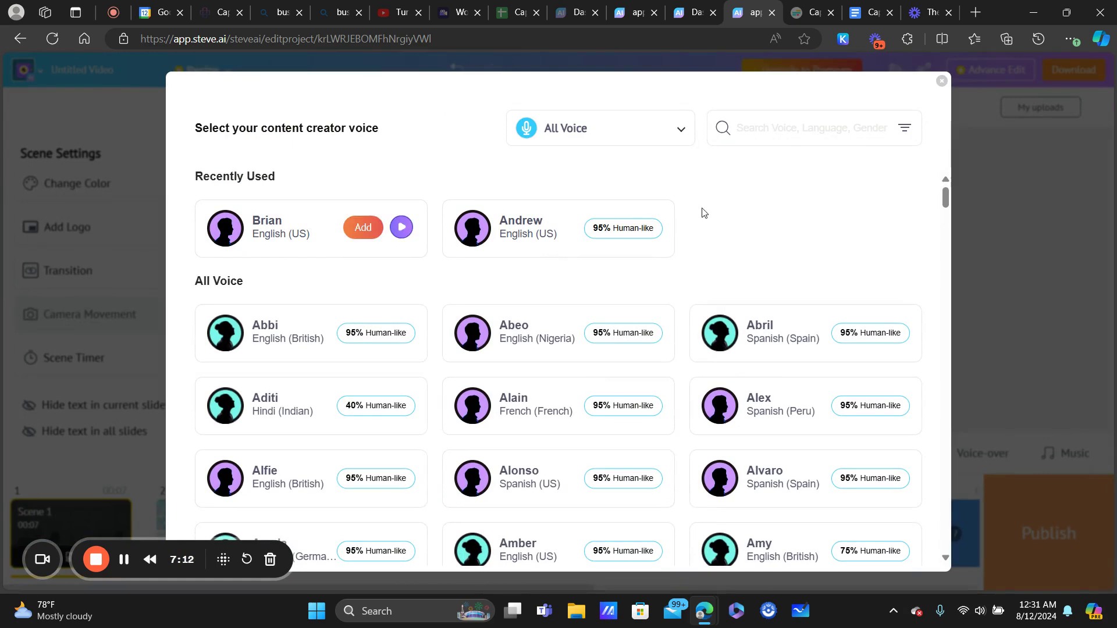
pyautogui.click(942, 83)
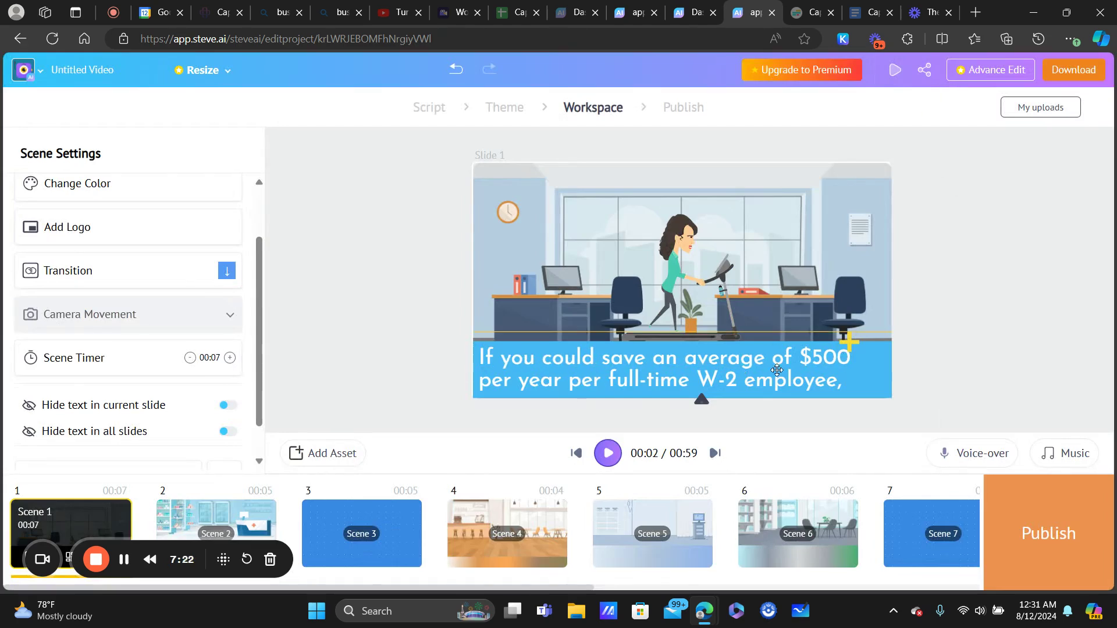
pyautogui.click(189, 358)
pyautogui.click(230, 357)
pyautogui.click(190, 358)
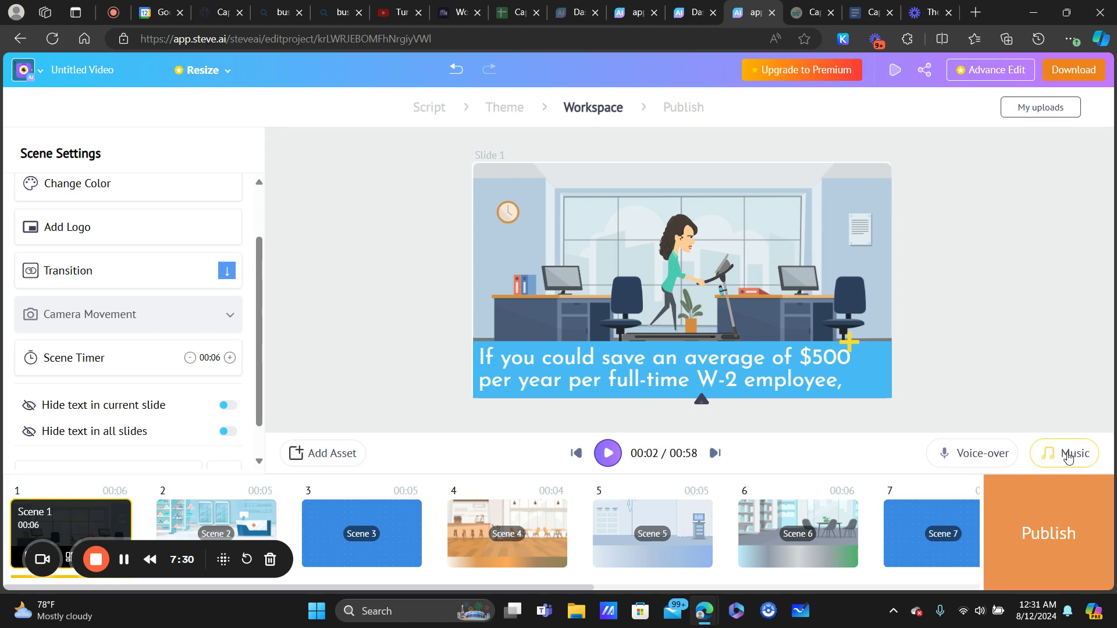
# - Open Record Your Voice from the voice-over options and close it without recording
pyautogui.click(977, 455)
pyautogui.click(979, 405)
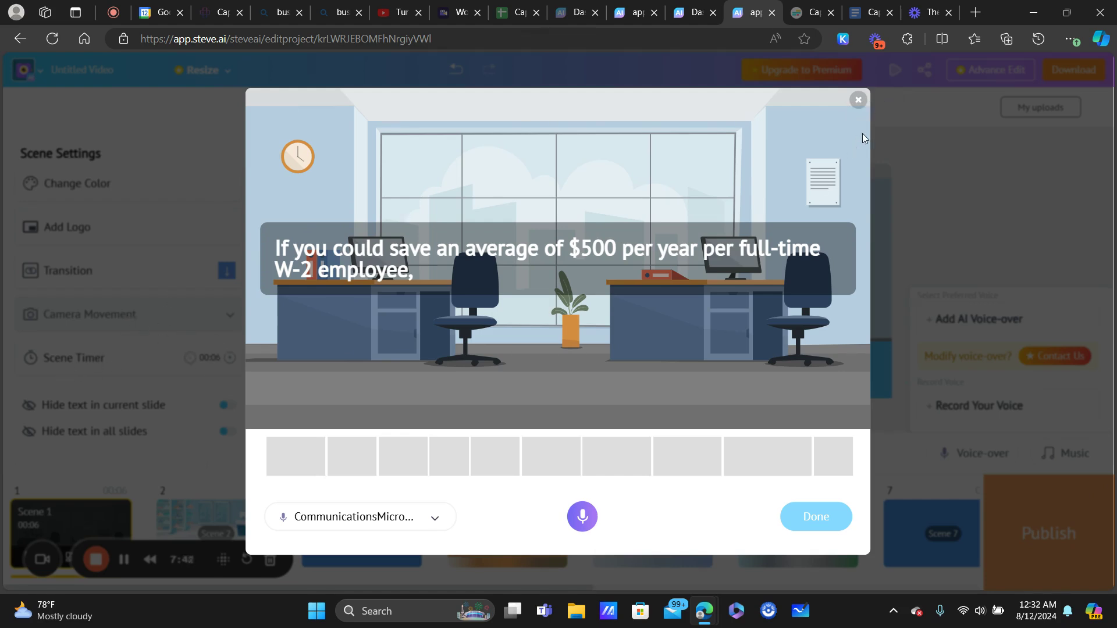
pyautogui.click(858, 101)
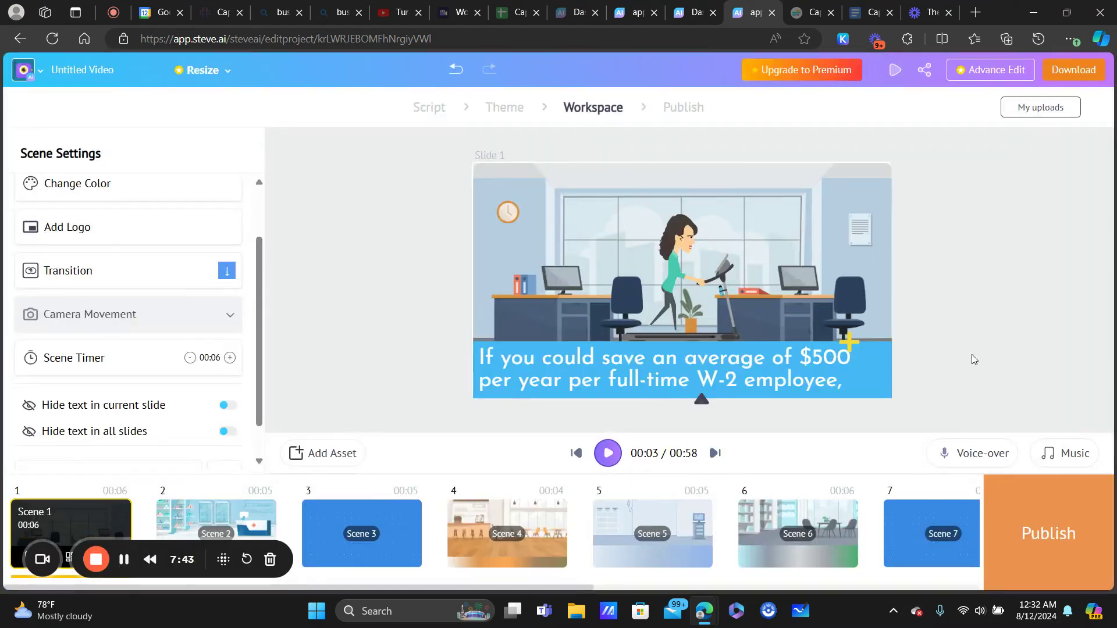
# - Browse the music library, keep Rock Happy as the track, and lower its volume slider
pyautogui.click(1073, 453)
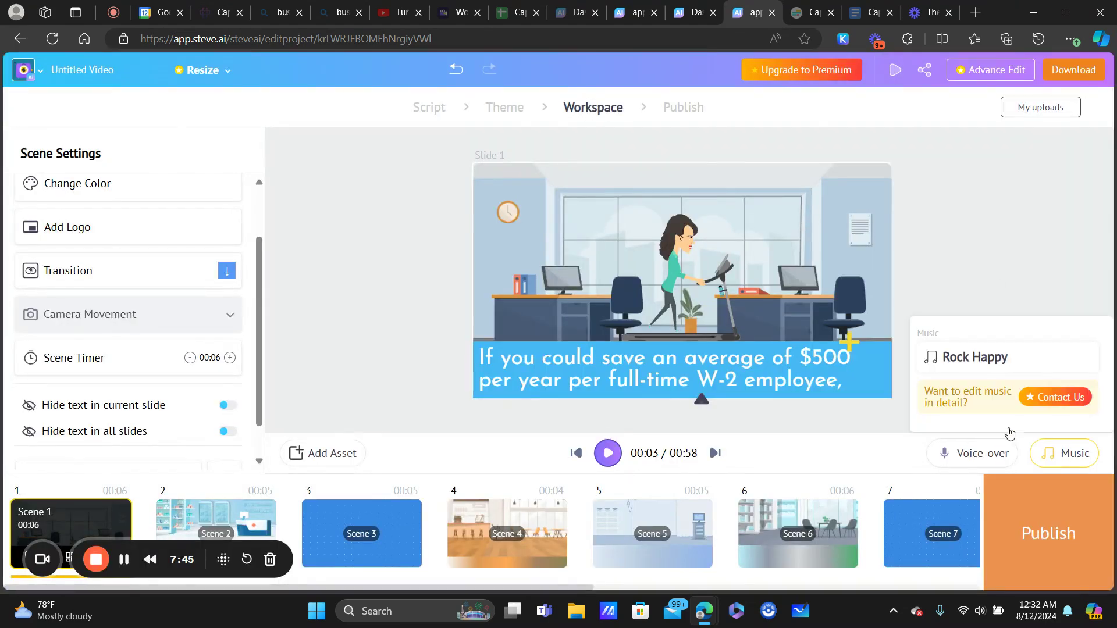
pyautogui.click(984, 359)
pyautogui.moveTo(140, 332)
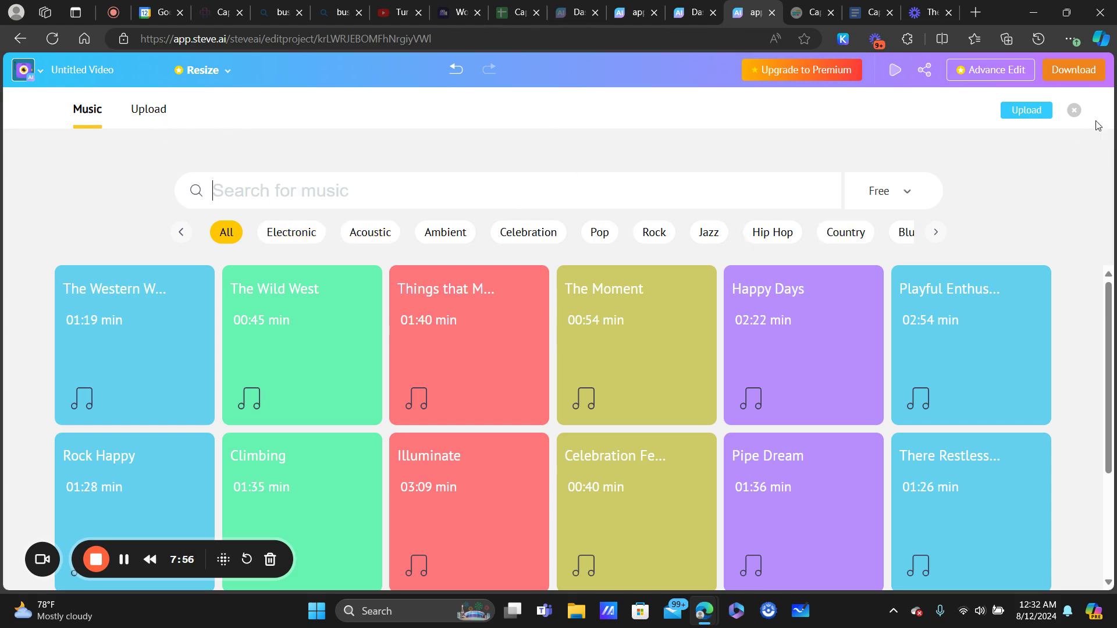
pyautogui.click(1074, 110)
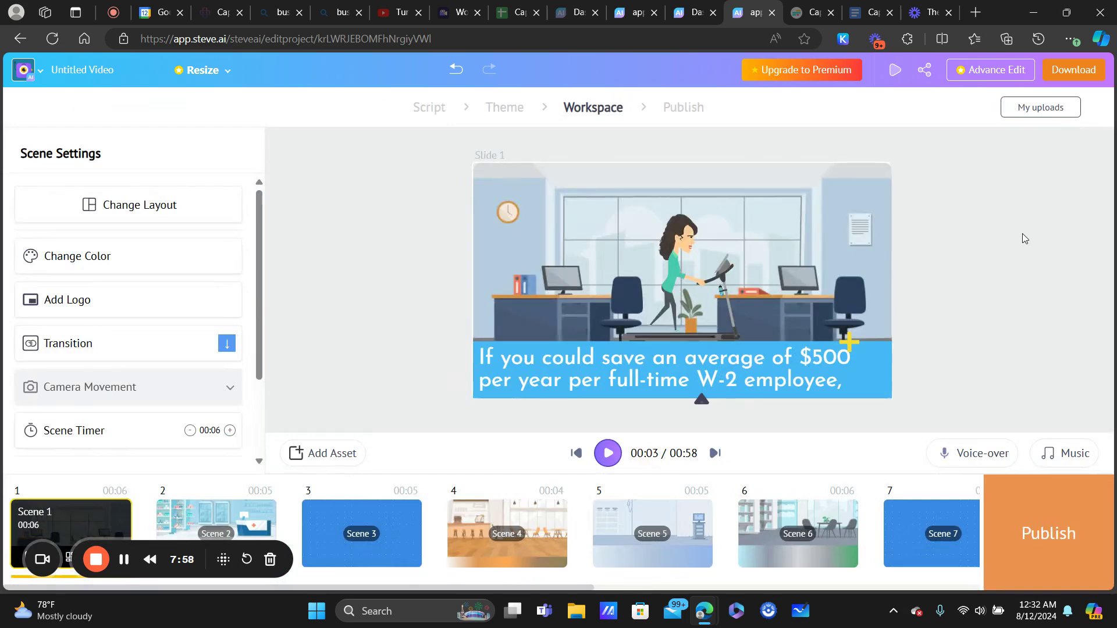
pyautogui.click(1075, 458)
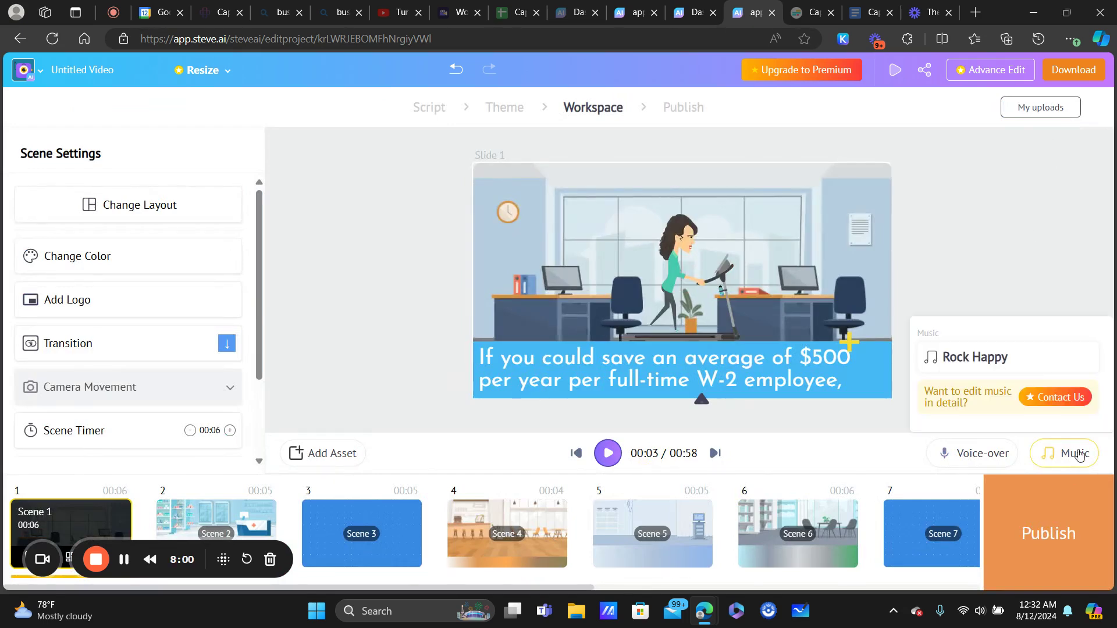
pyautogui.moveTo(1074, 357)
pyautogui.moveTo(1068, 303); pyautogui.dragTo(1069, 317)
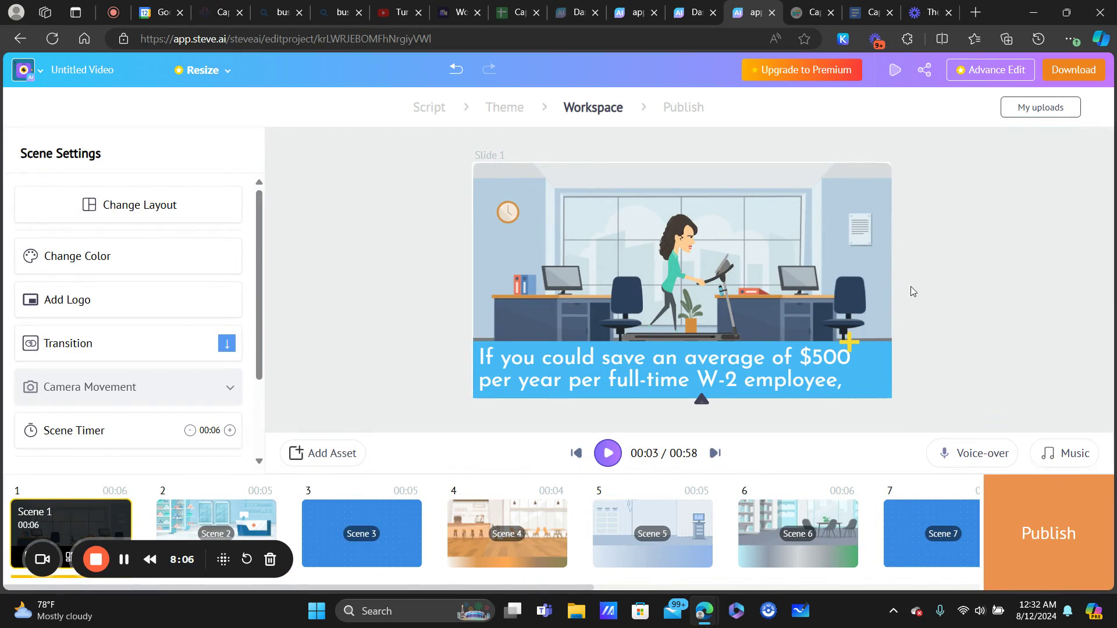
# - Center-align the Slide 1 caption at font size 35, apply it, and open Change Character for the woman
pyautogui.click(601, 368)
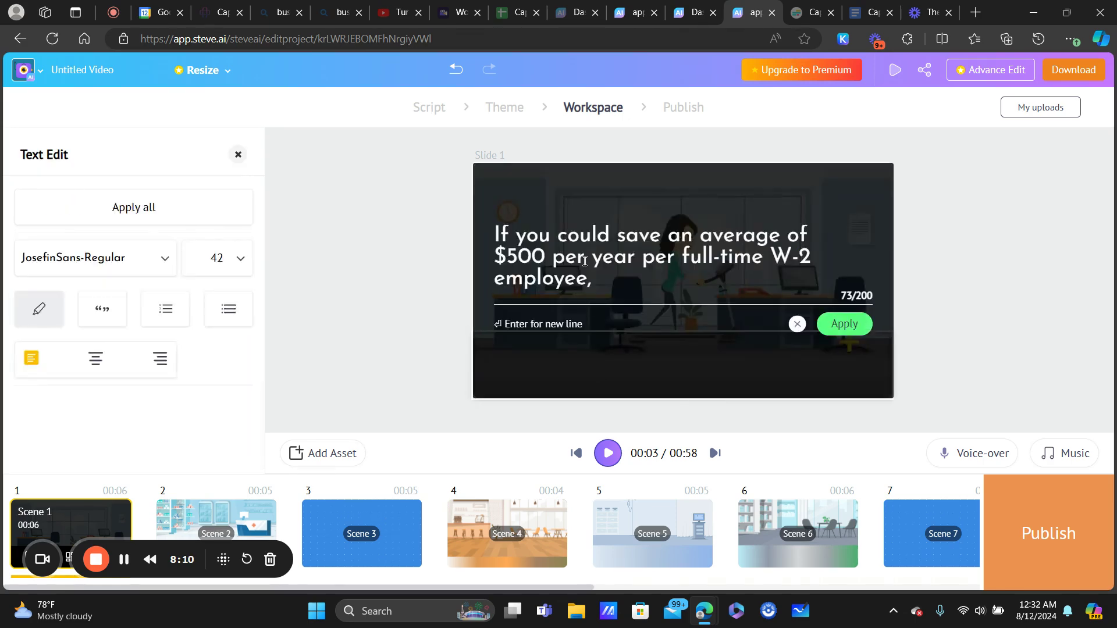
pyautogui.hotkey('ctrl', 'a')
pyautogui.moveTo(502, 229); pyautogui.dragTo(540, 233)
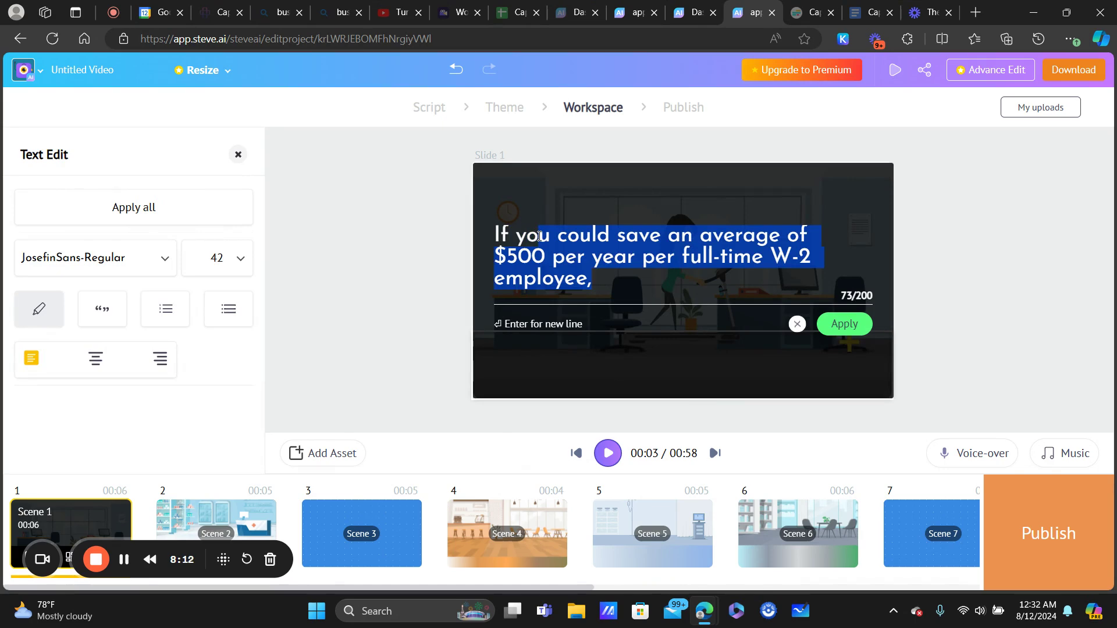
pyautogui.click(97, 360)
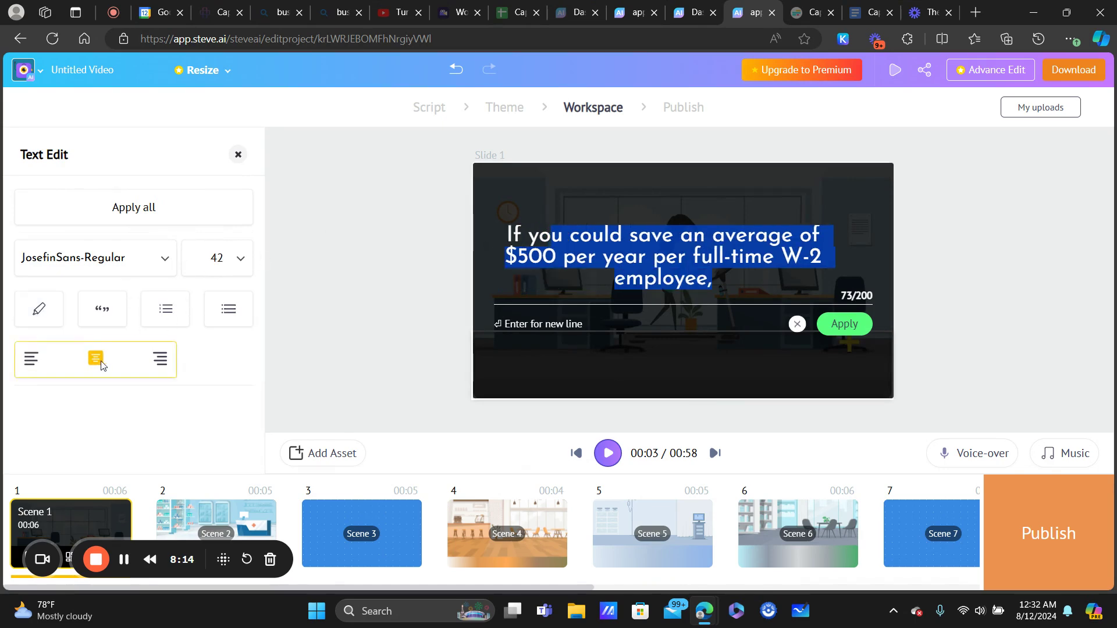
pyautogui.click(227, 259)
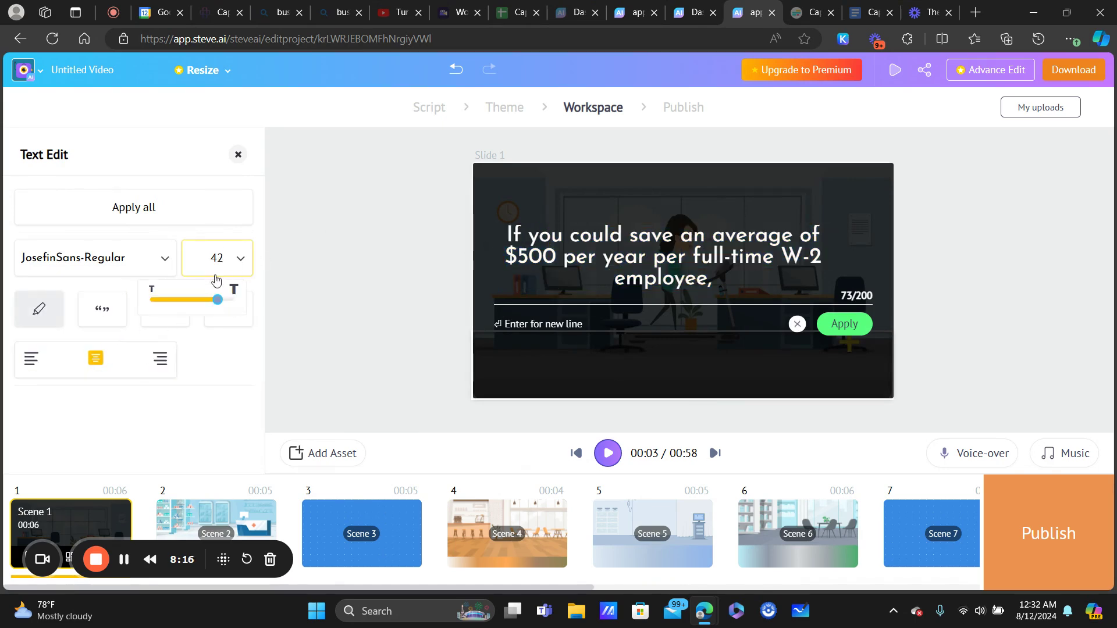
pyautogui.moveTo(217, 299); pyautogui.dragTo(199, 300)
pyautogui.click(844, 323)
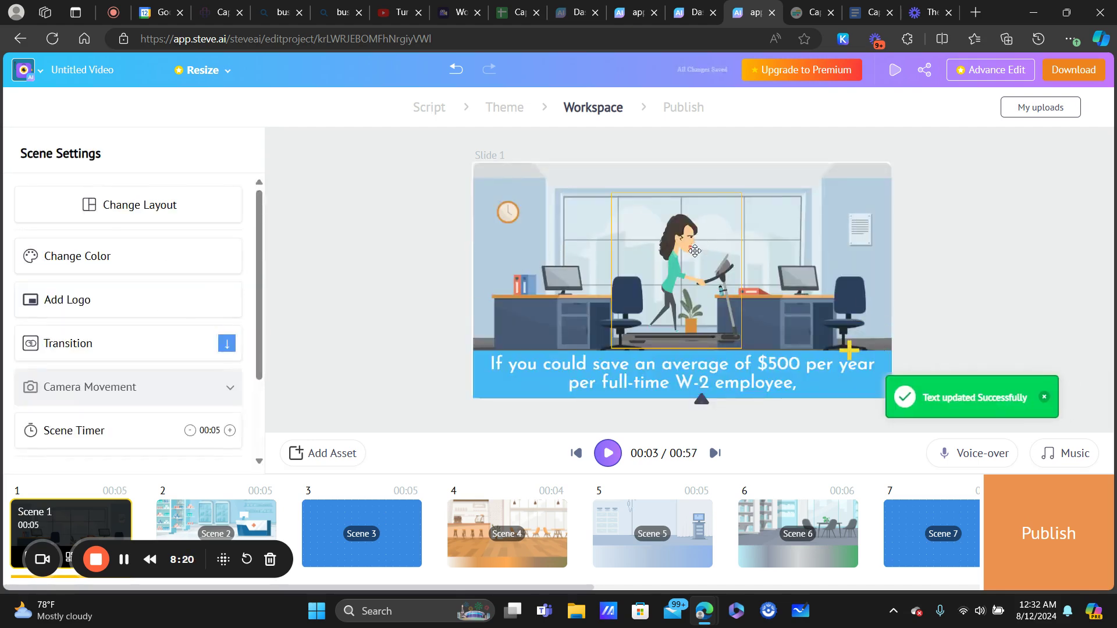
pyautogui.click(675, 273)
pyautogui.click(92, 263)
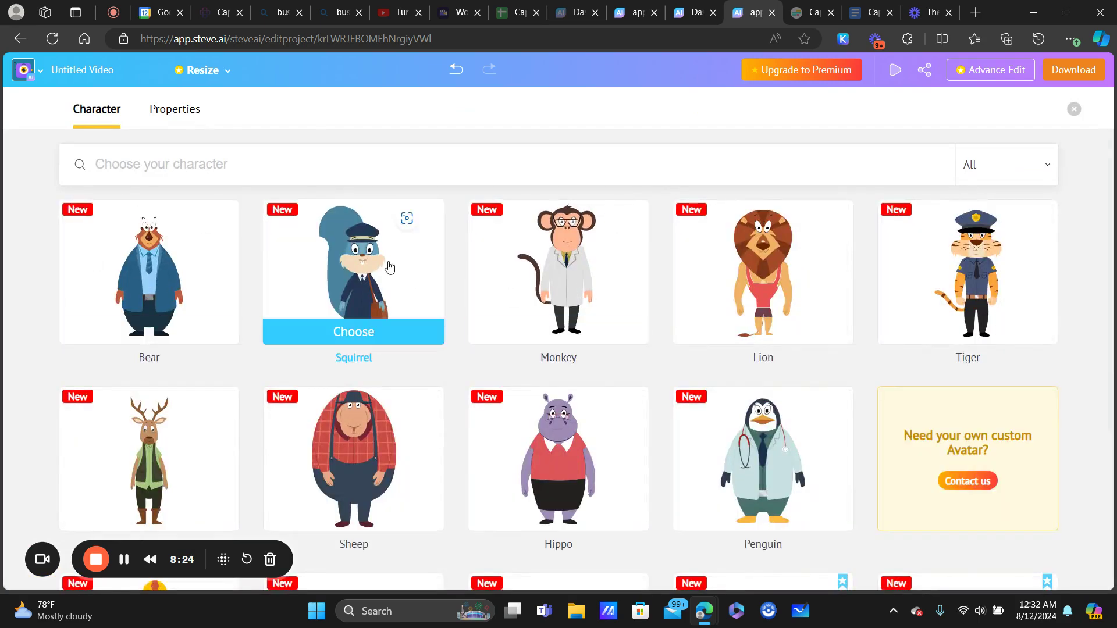
# - Replace the woman on Slide 1 with the Squirrel character
pyautogui.click(407, 219)
pyautogui.click(589, 420)
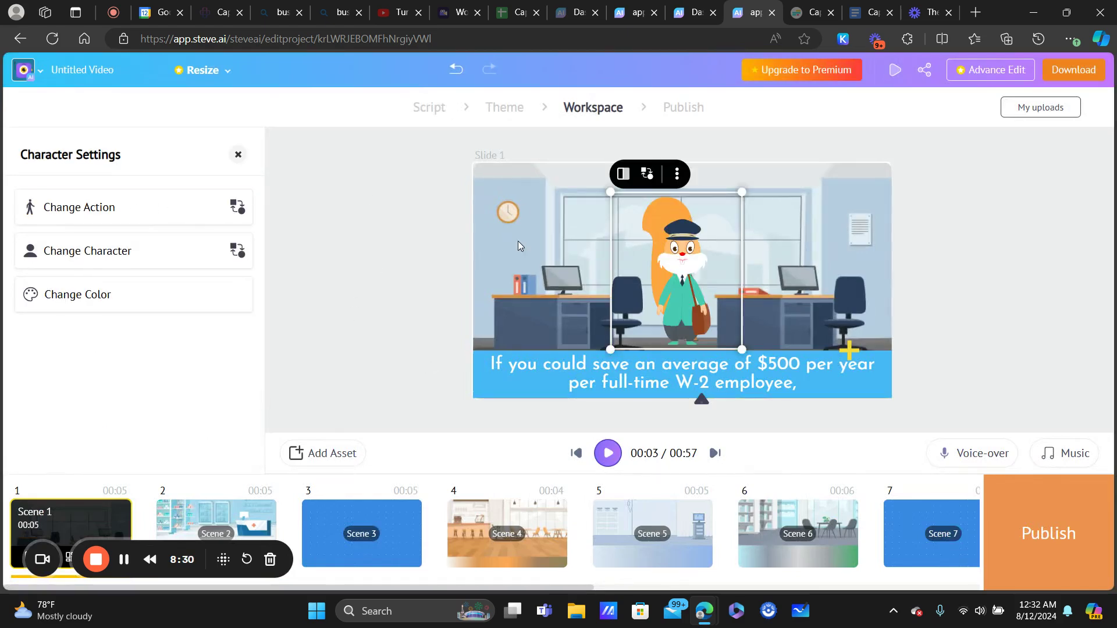
pyautogui.click(305, 263)
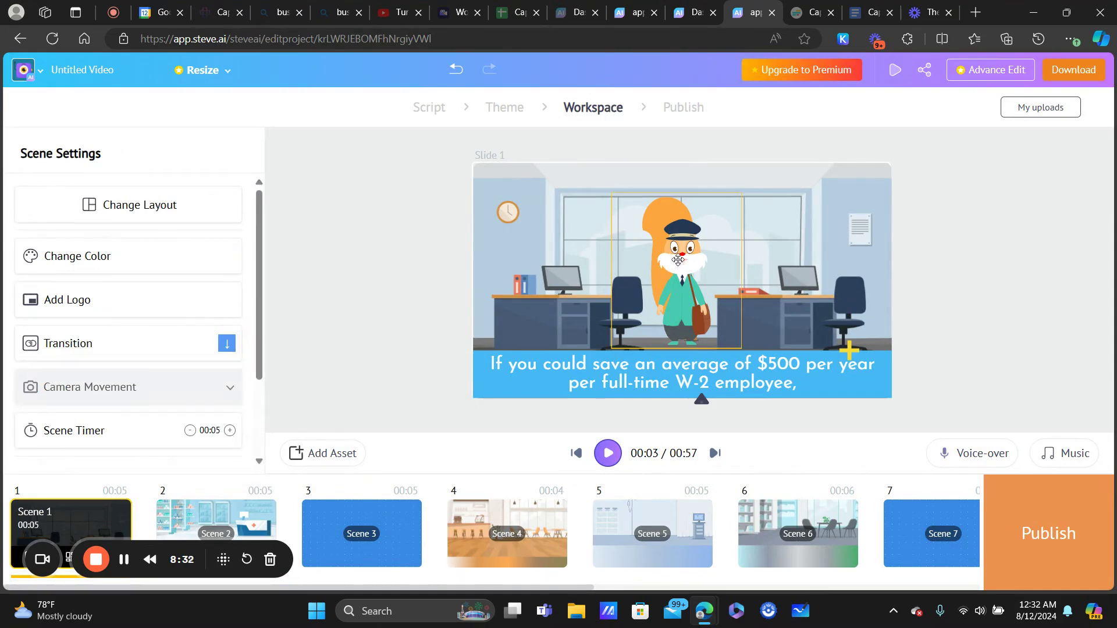
# - Add the Sheep character to Slide 1
pyautogui.click(336, 458)
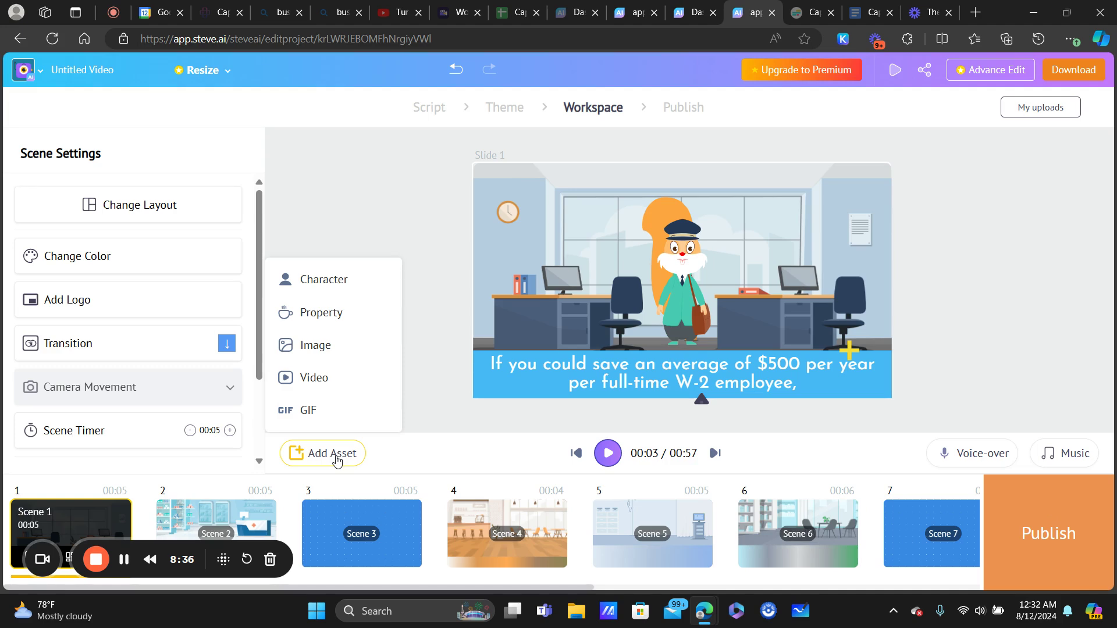
pyautogui.click(312, 279)
pyautogui.scroll(-10, 678, 274)
pyautogui.scroll(7, 360, 303)
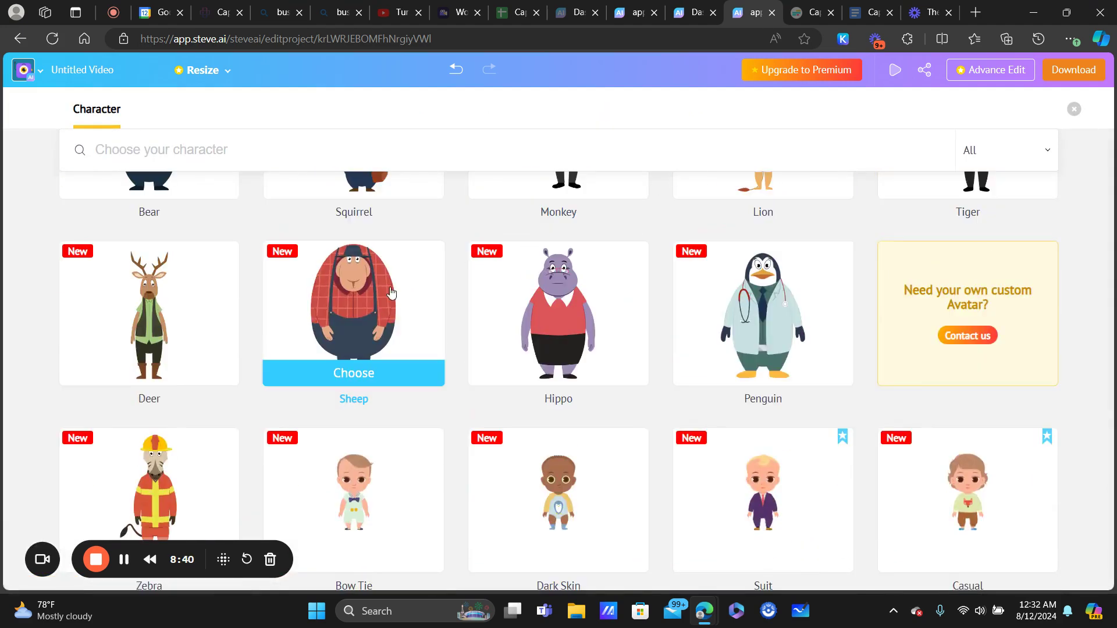
pyautogui.click(363, 305)
pyautogui.click(556, 406)
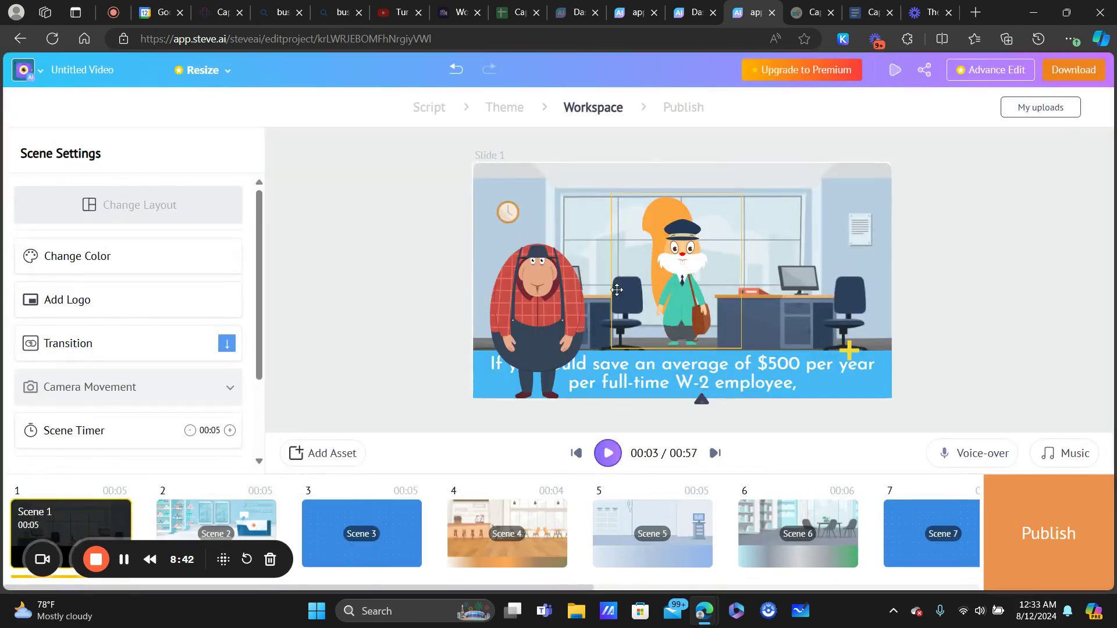
# - Give the Sheep the phone-checking action and move it beside the Squirrel
pyautogui.click(548, 309)
pyautogui.click(96, 208)
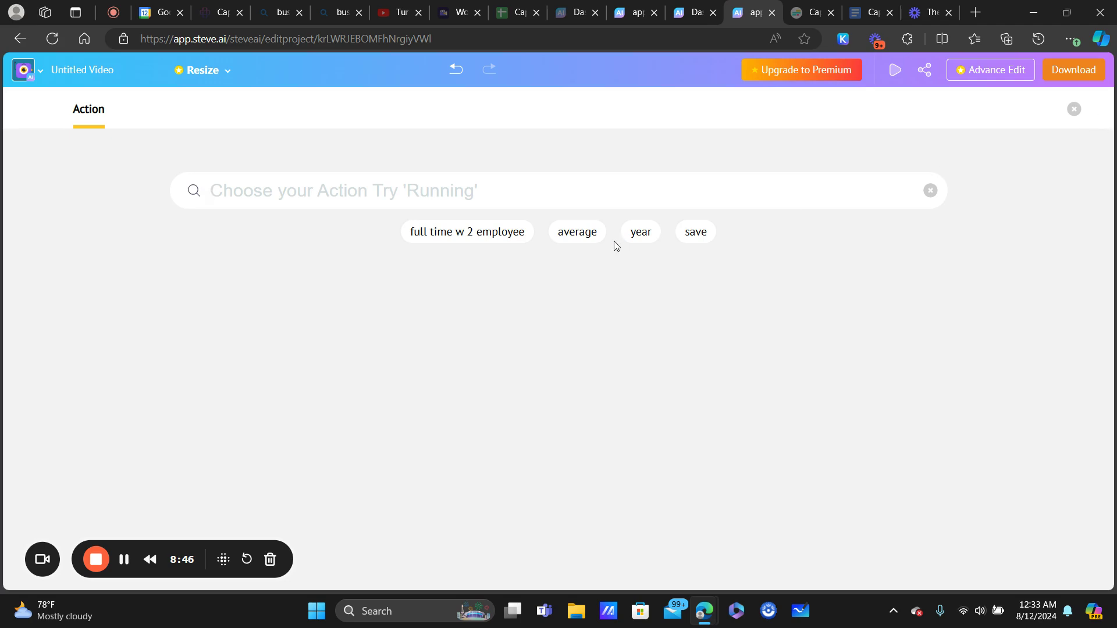
pyautogui.click(496, 238)
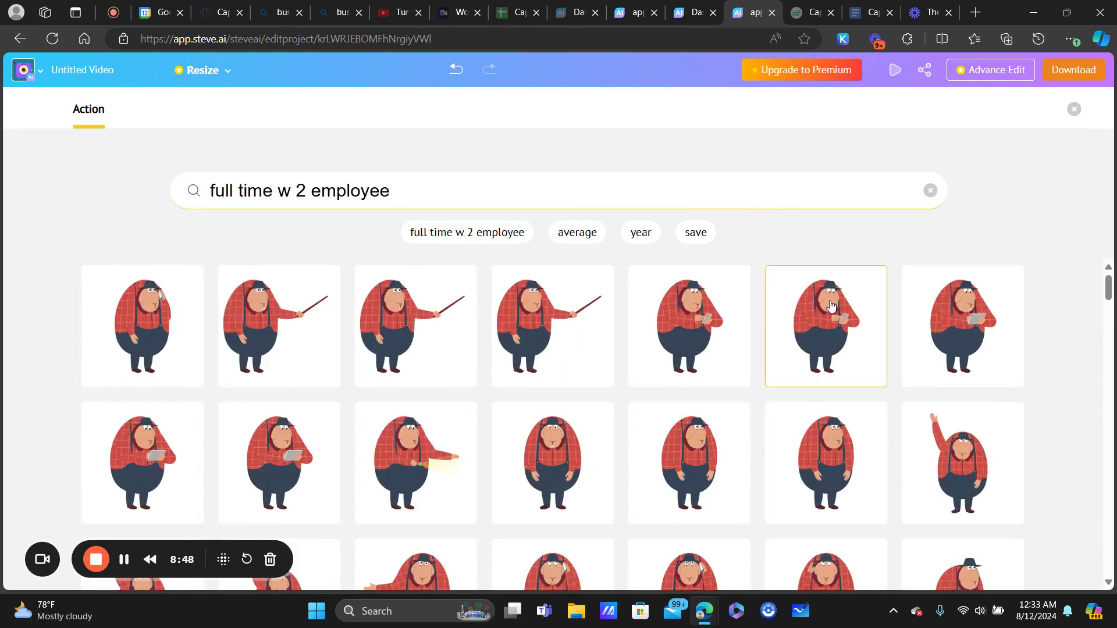
pyautogui.click(824, 285)
pyautogui.moveTo(527, 315); pyautogui.dragTo(582, 265)
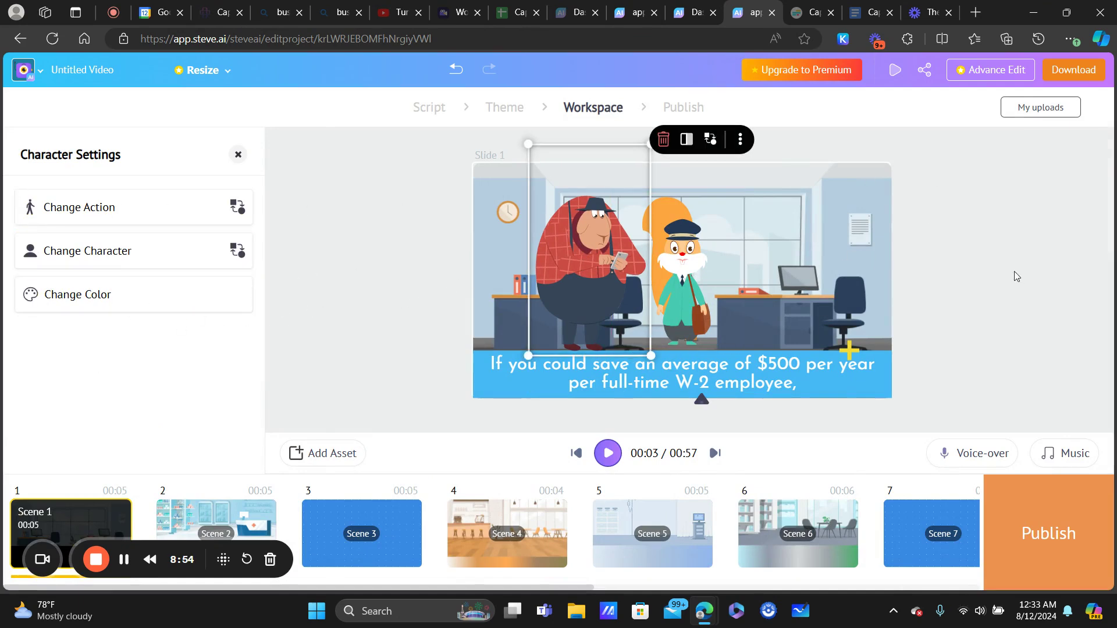
pyautogui.click(962, 274)
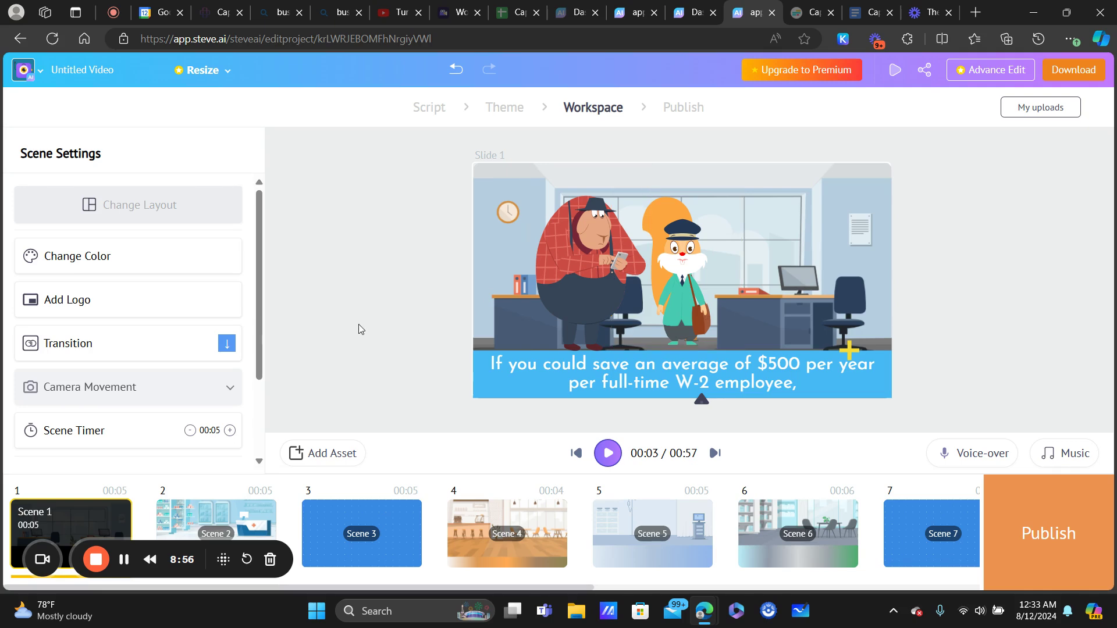
# - Try the Grasshopper, Crimson Red, teal and Olive Vintage palettes, then apply the Grape Vine theme
pyautogui.click(97, 261)
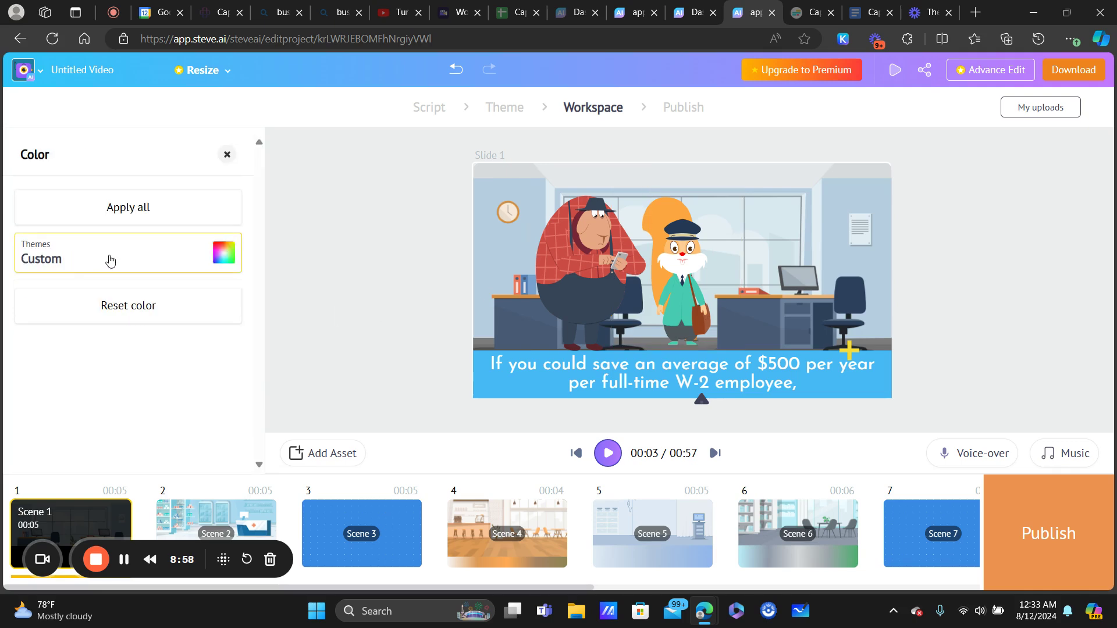
pyautogui.click(206, 272)
pyautogui.scroll(-1, 137, 322)
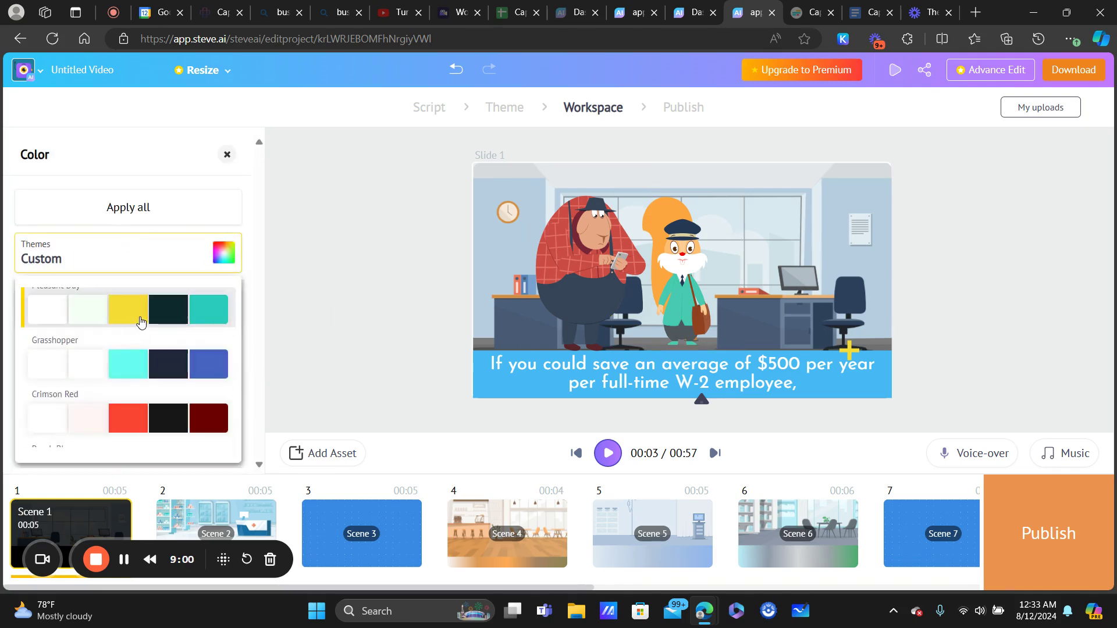
pyautogui.click(149, 360)
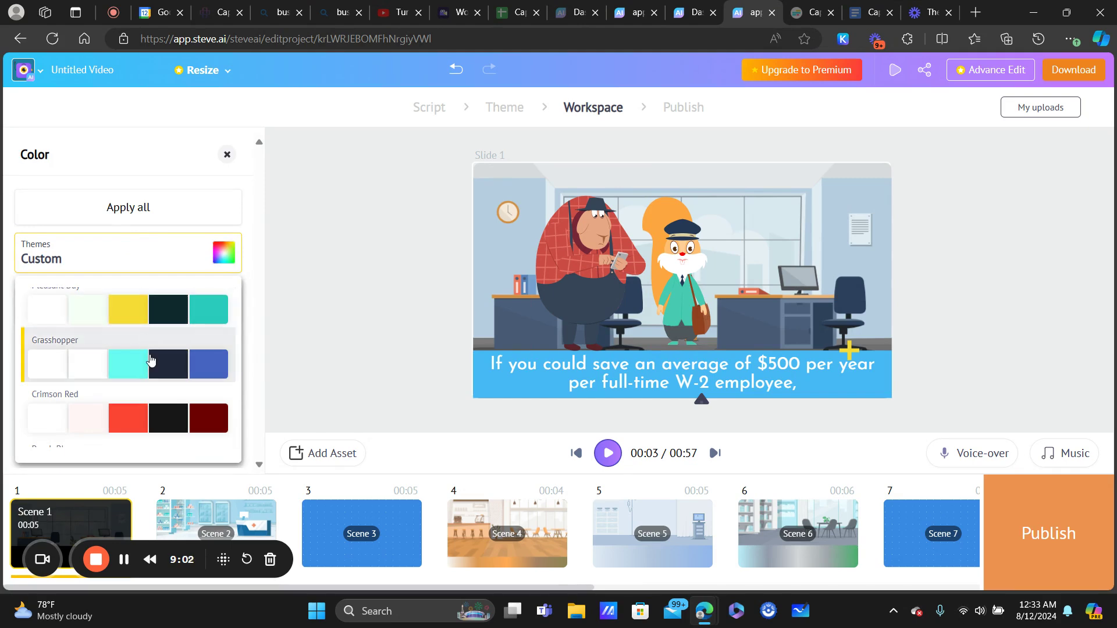
pyautogui.click(149, 407)
pyautogui.scroll(-2, 150, 378)
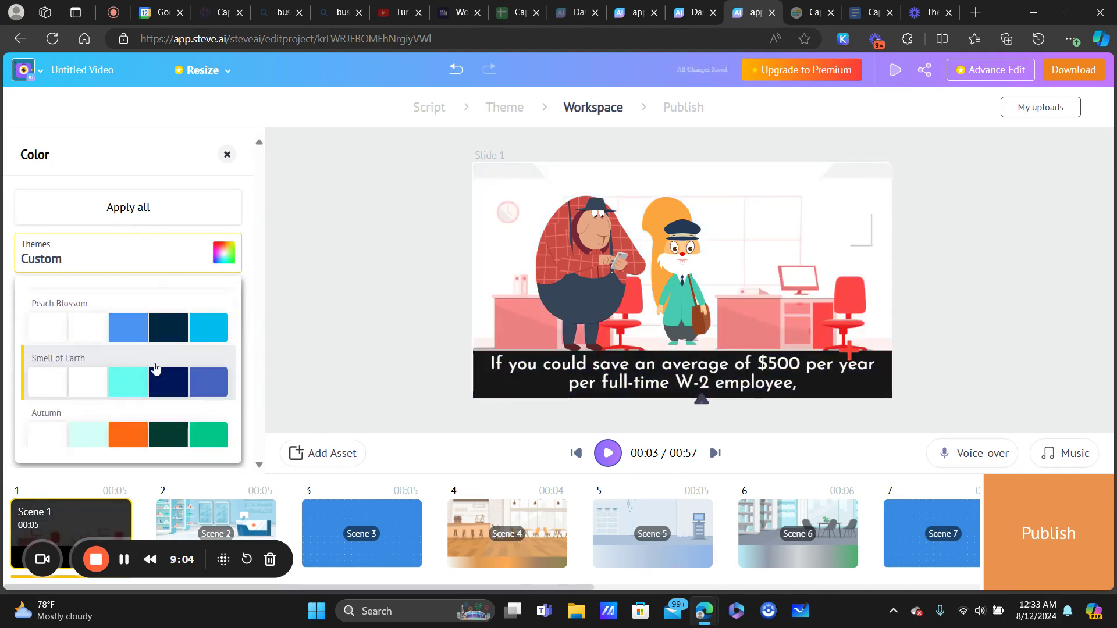
pyautogui.click(155, 365)
pyautogui.scroll(2, 163, 364)
pyautogui.click(104, 335)
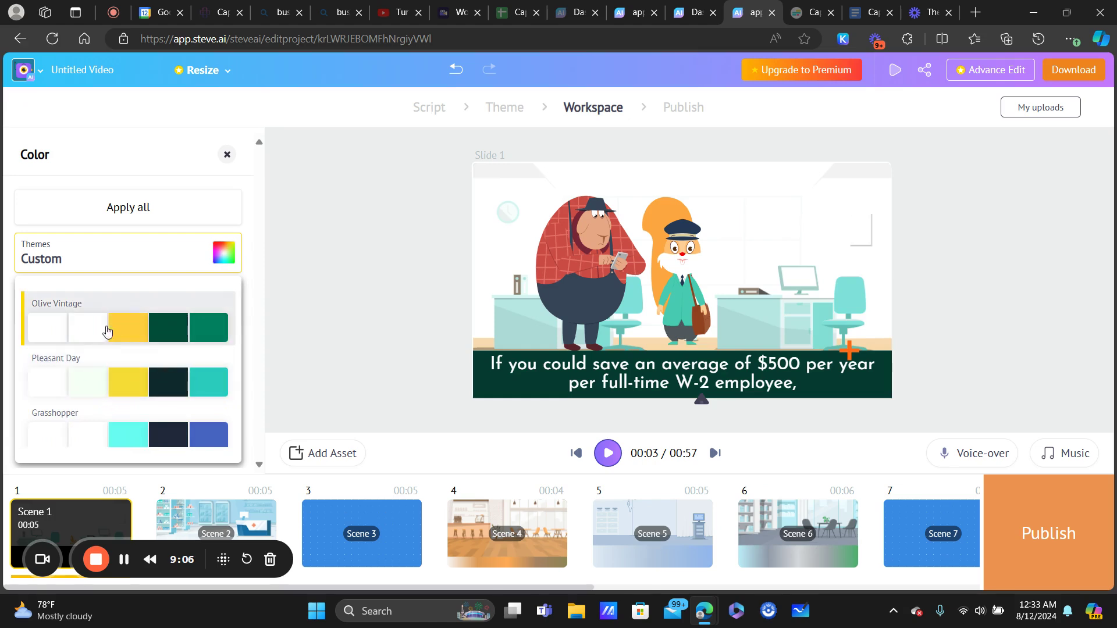
pyautogui.scroll(3, 187, 311)
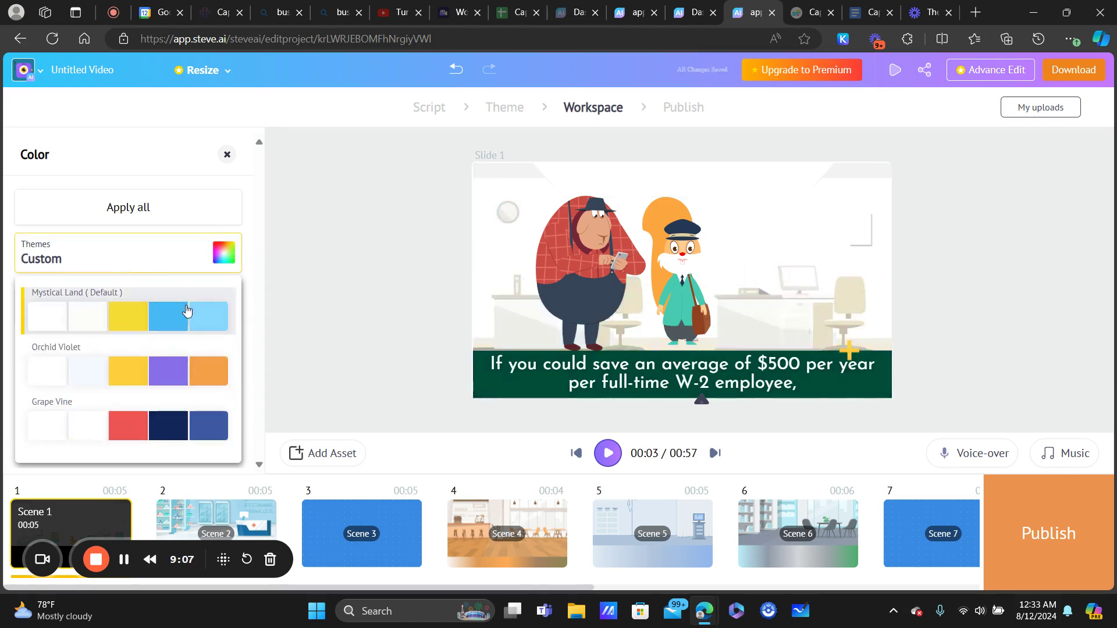
pyautogui.click(138, 422)
pyautogui.click(372, 203)
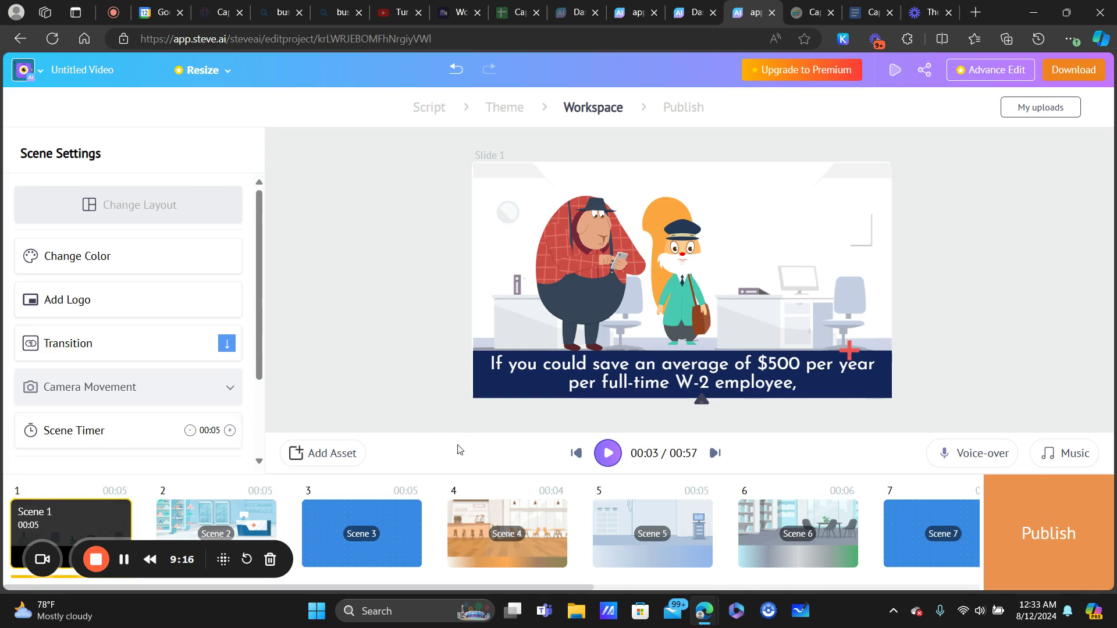
# - Add the blue person-and-checkmark prop, shrink it, and place it in the slide's top-right corner
pyautogui.click(345, 458)
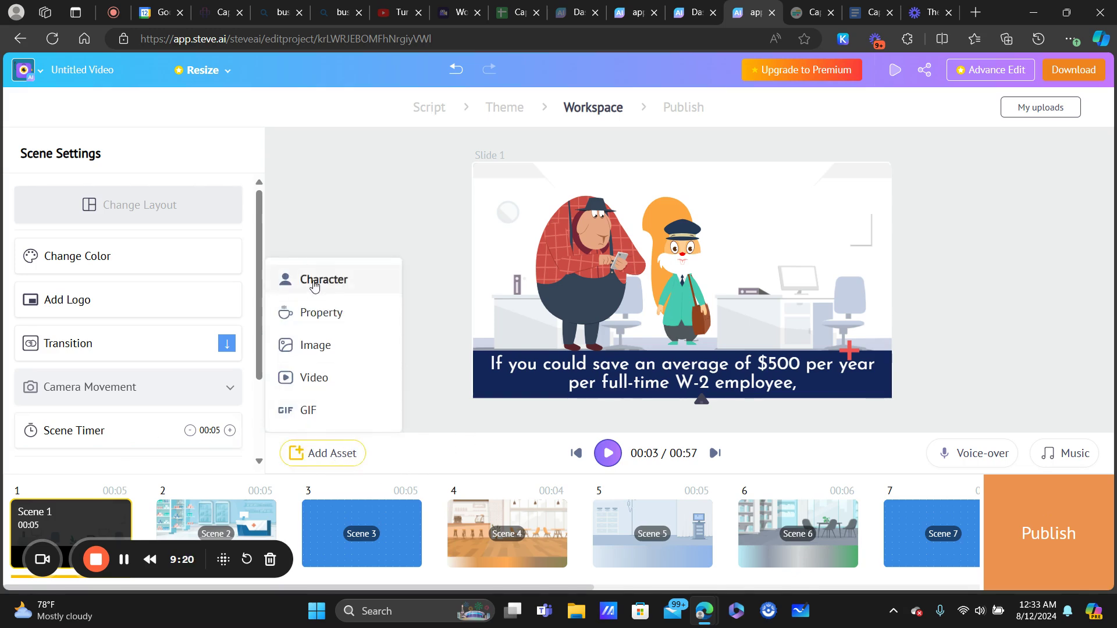
pyautogui.click(331, 320)
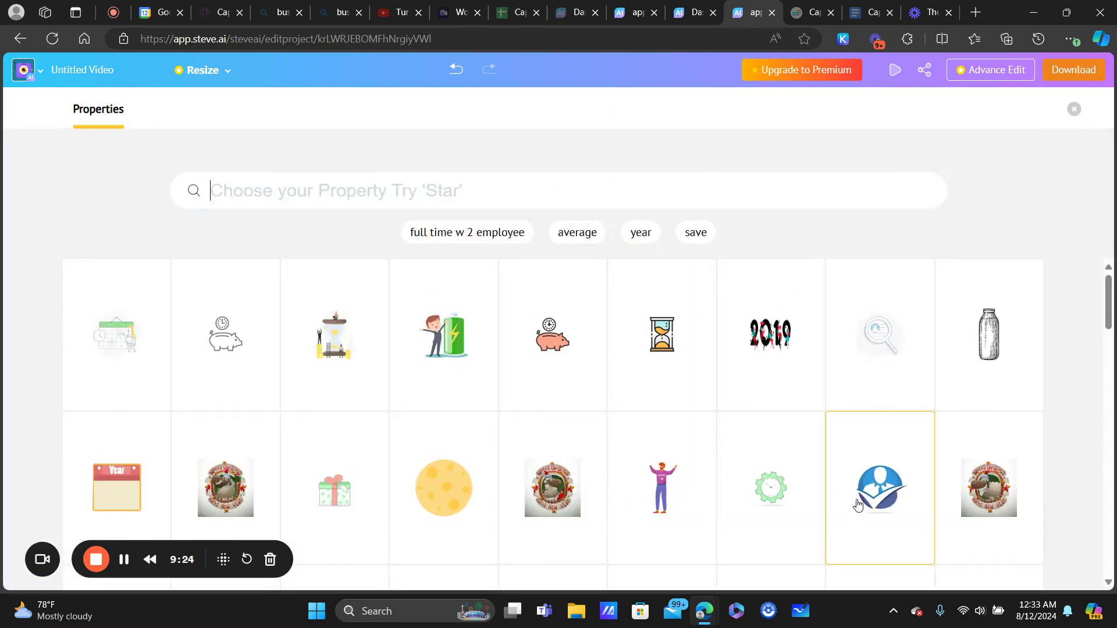
pyautogui.click(878, 490)
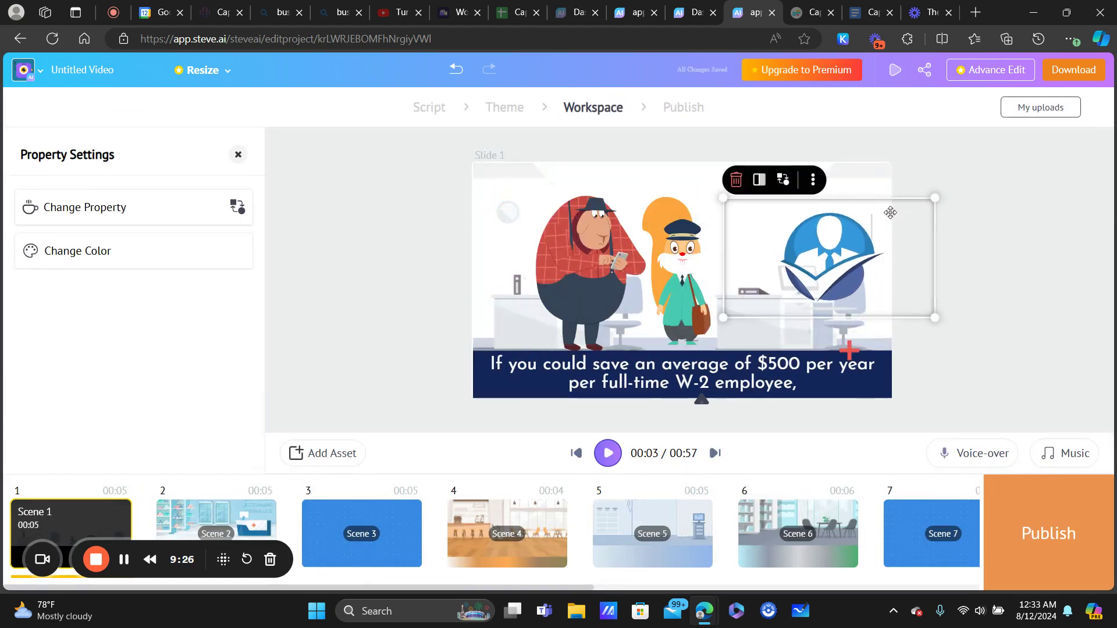
pyautogui.moveTo(933, 198); pyautogui.dragTo(809, 232)
pyautogui.moveTo(766, 276); pyautogui.dragTo(824, 224)
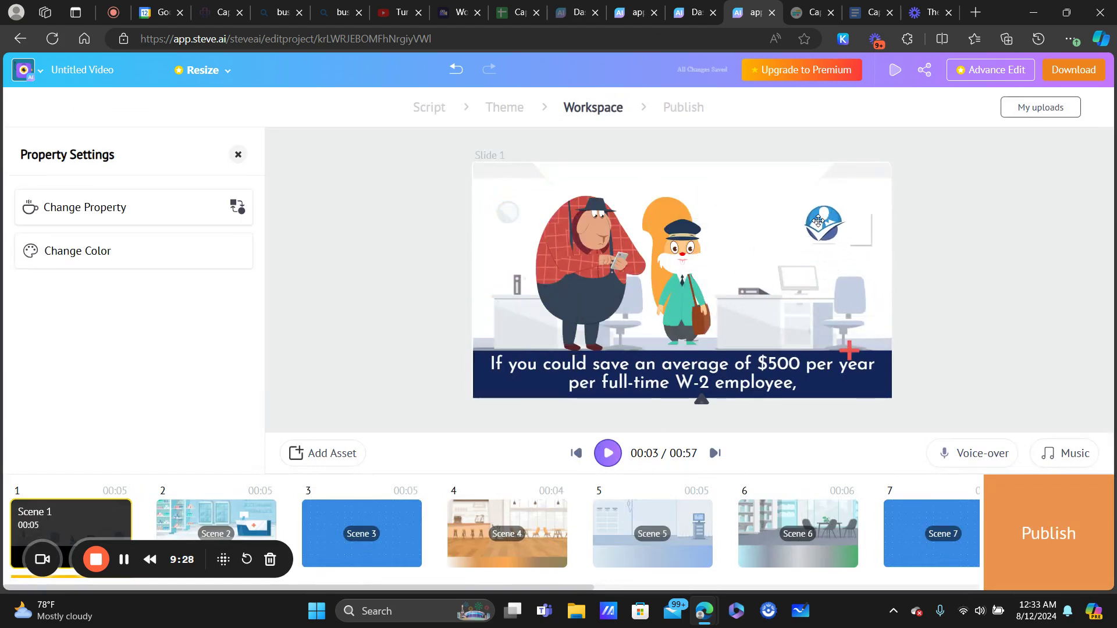
pyautogui.click(344, 230)
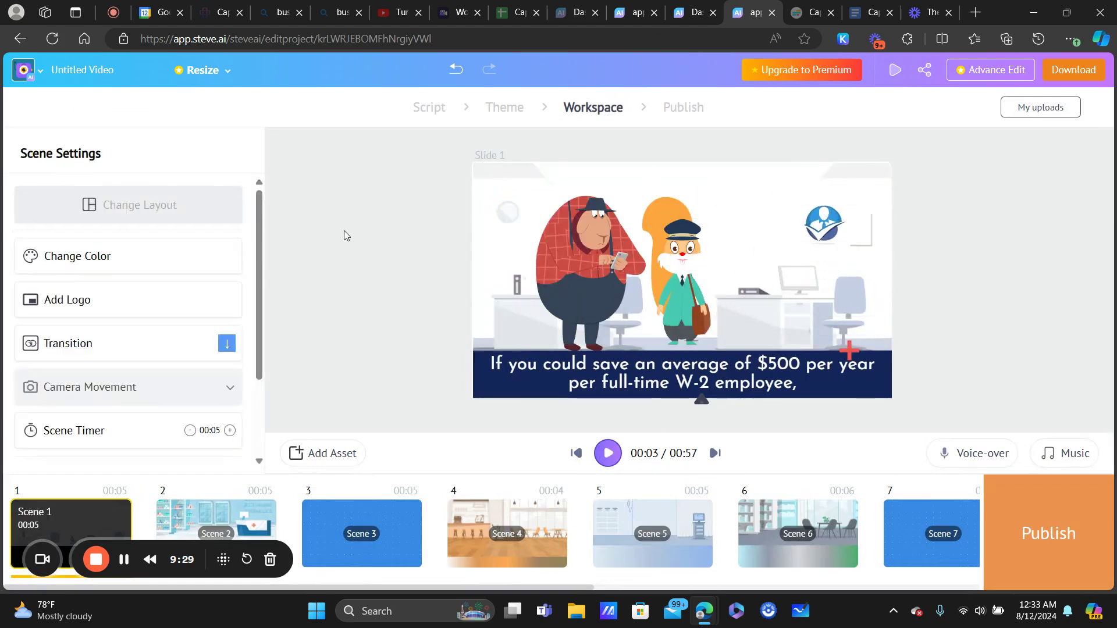
# - Experiment with darkening the background green to black, then restore the original background colours
pyautogui.click(504, 180)
pyautogui.click(114, 294)
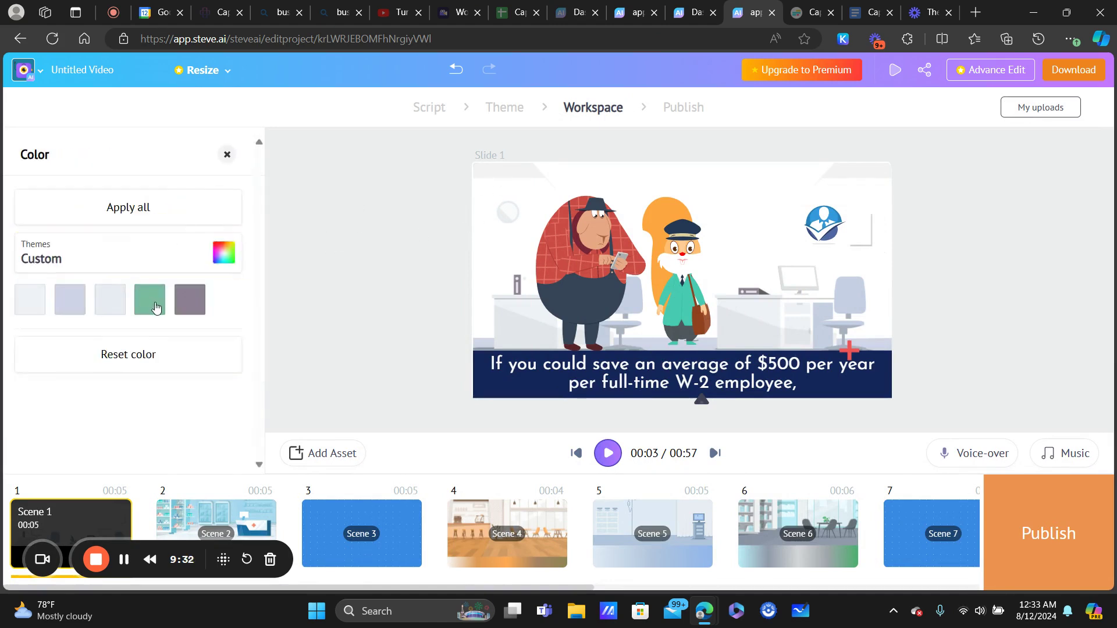
pyautogui.click(152, 301)
pyautogui.moveTo(96, 320); pyautogui.dragTo(132, 372)
pyautogui.click(225, 355)
pyautogui.click(225, 356)
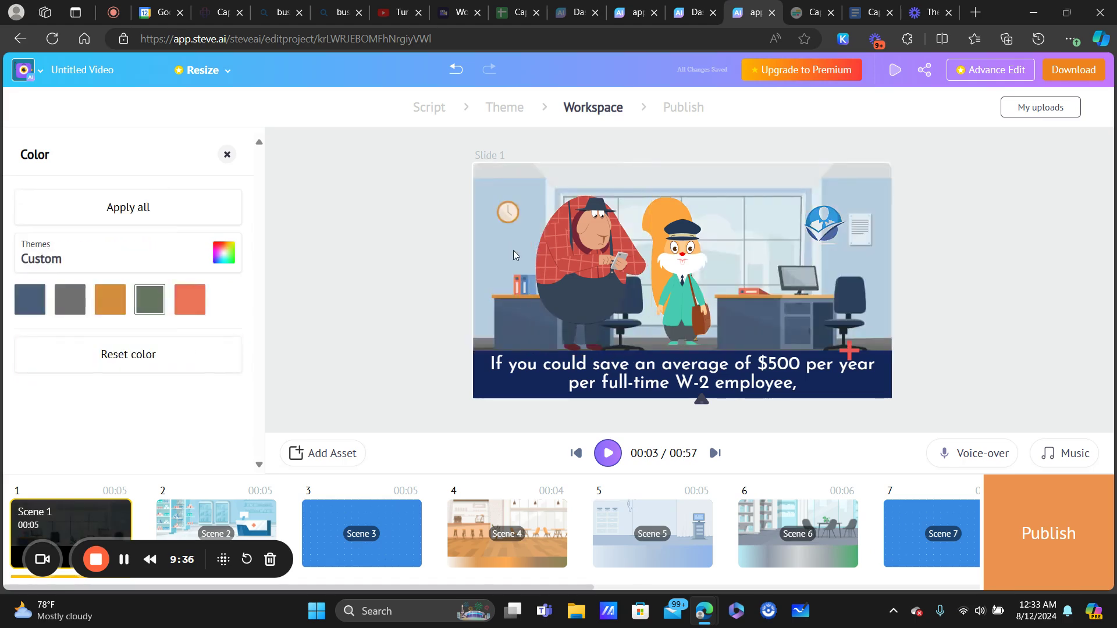
pyautogui.click(383, 203)
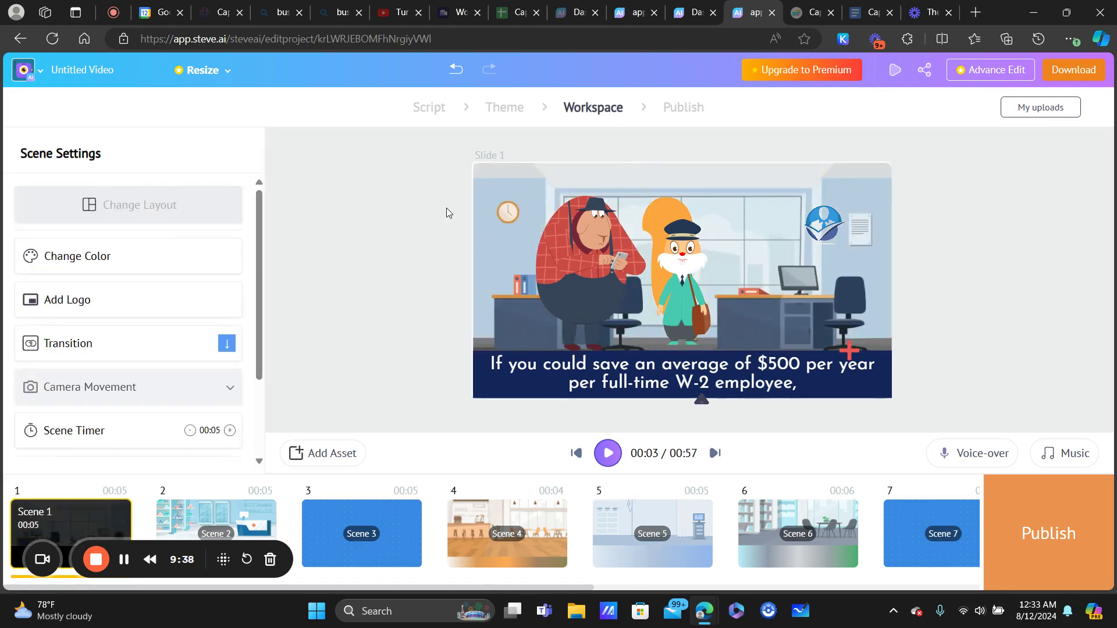
# - Apply the Platinum Sky colour theme to the slide
pyautogui.click(125, 261)
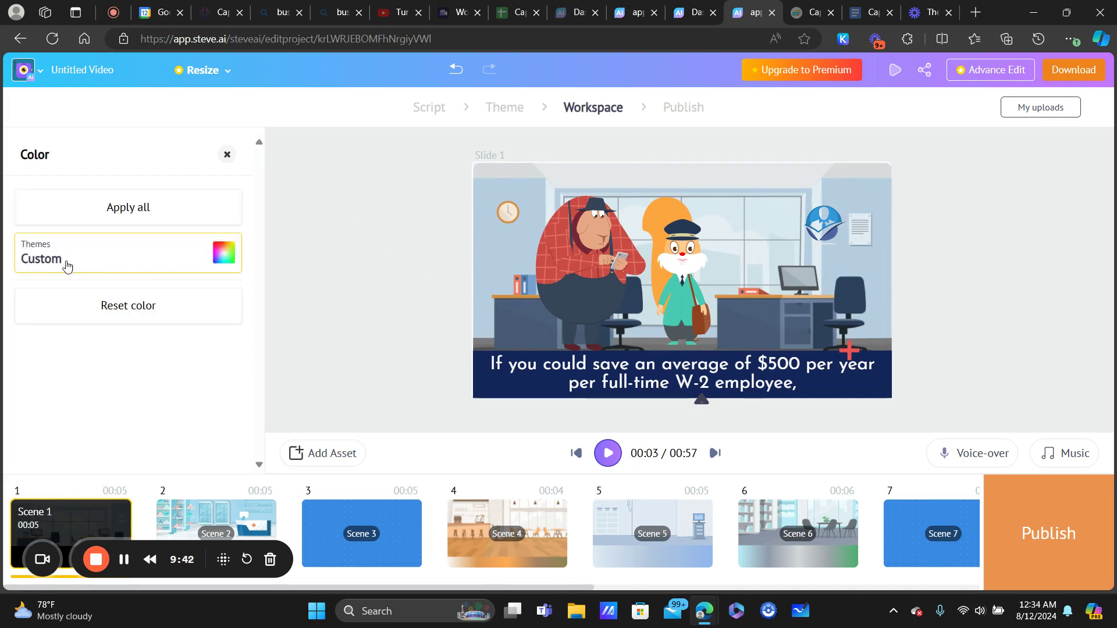
pyautogui.click(72, 258)
pyautogui.click(176, 384)
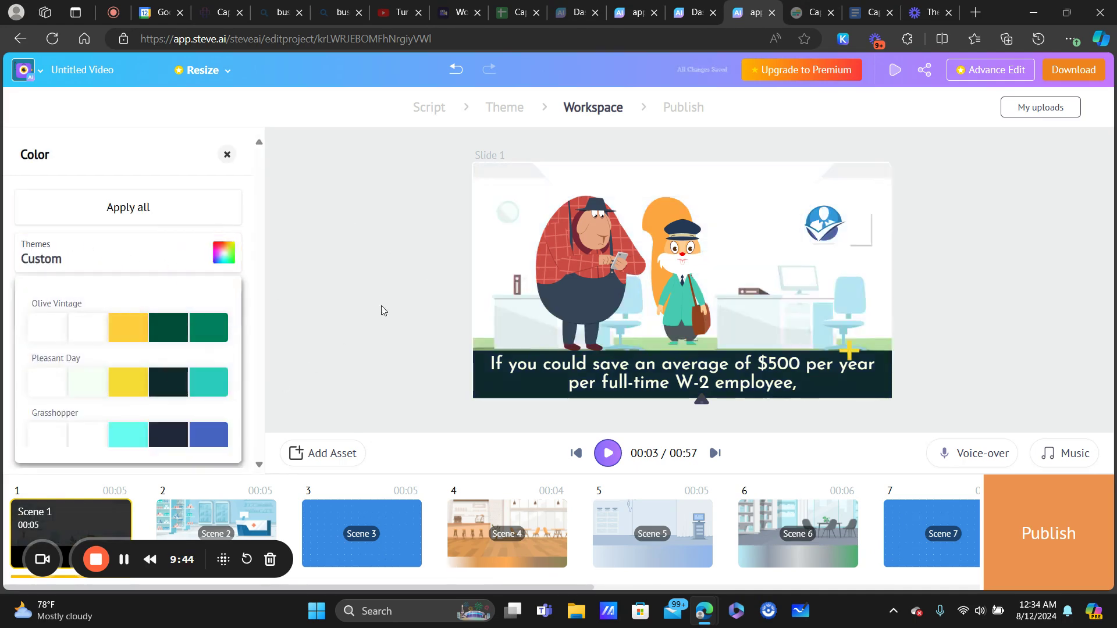
pyautogui.click(410, 249)
# - Inspect the brown background colour and the theme list, leaving both unchanged
pyautogui.click(527, 182)
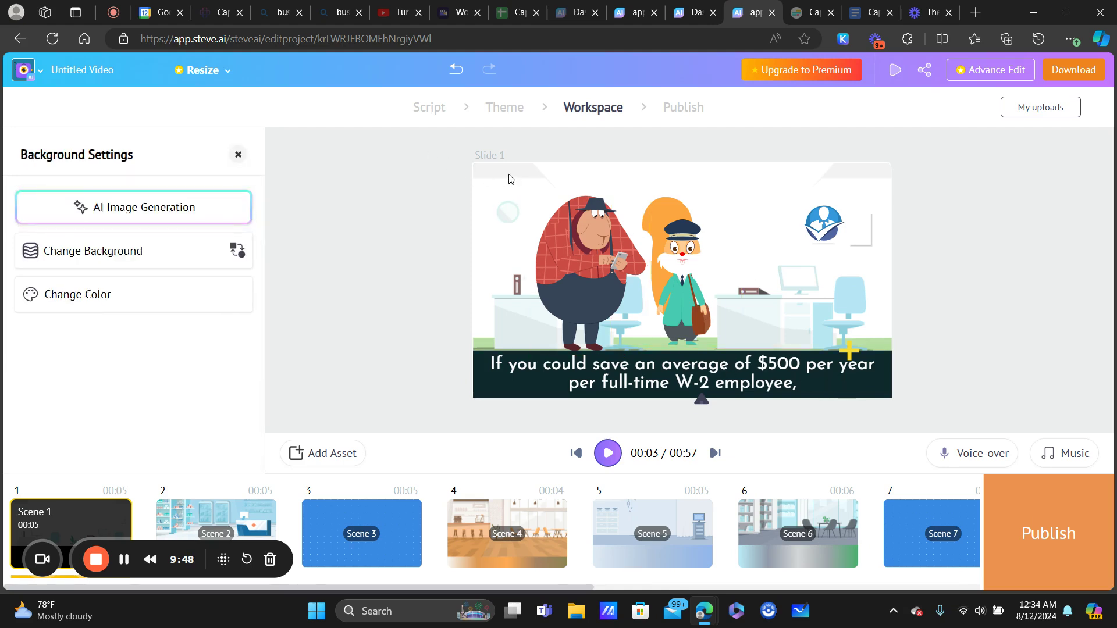
pyautogui.click(137, 297)
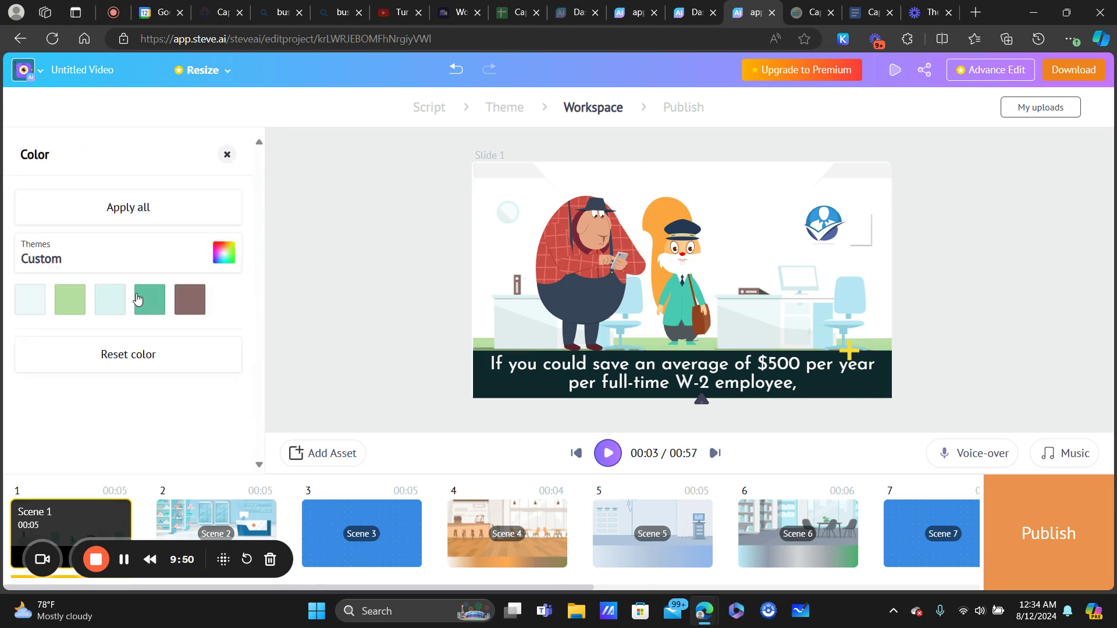
pyautogui.click(182, 311)
pyautogui.click(277, 338)
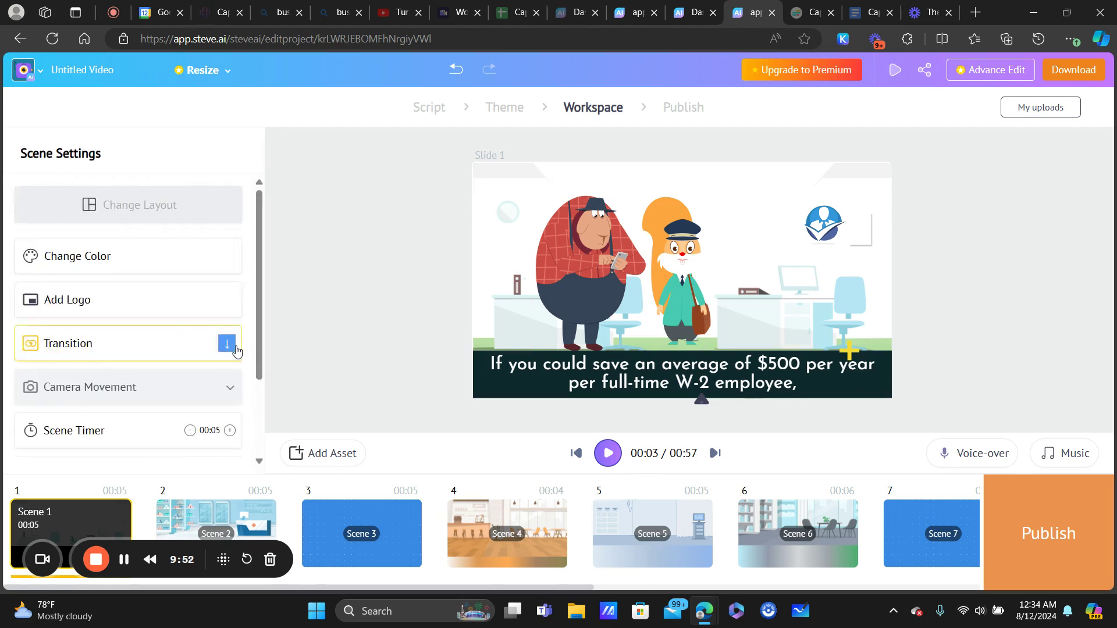
pyautogui.click(211, 219)
pyautogui.click(125, 293)
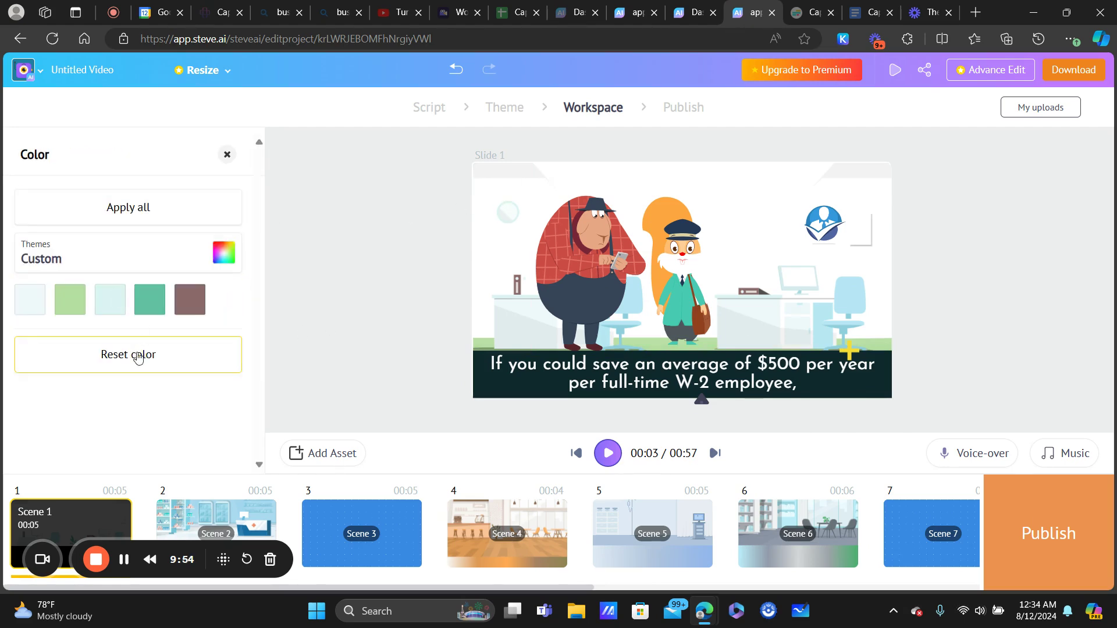
pyautogui.click(185, 307)
pyautogui.click(186, 419)
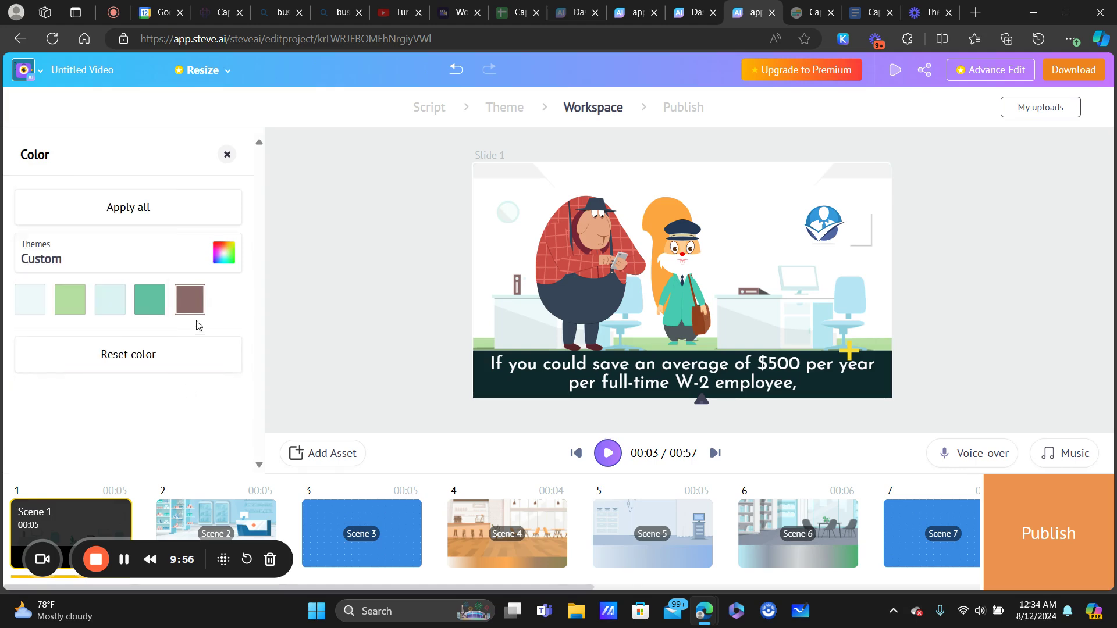
pyautogui.click(328, 293)
pyautogui.click(115, 263)
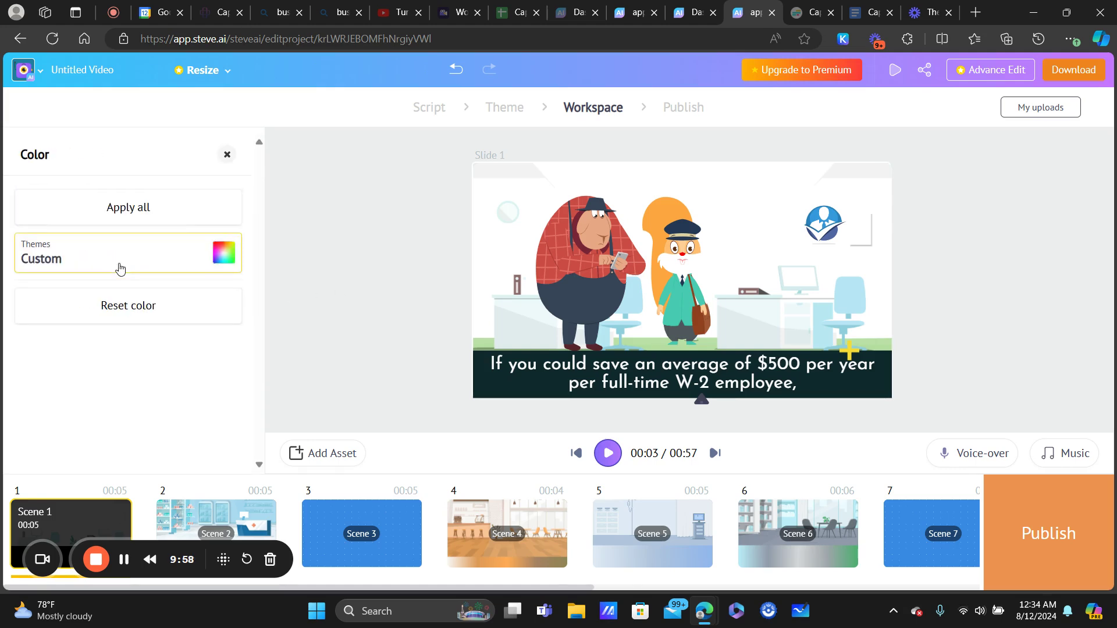
pyautogui.click(192, 261)
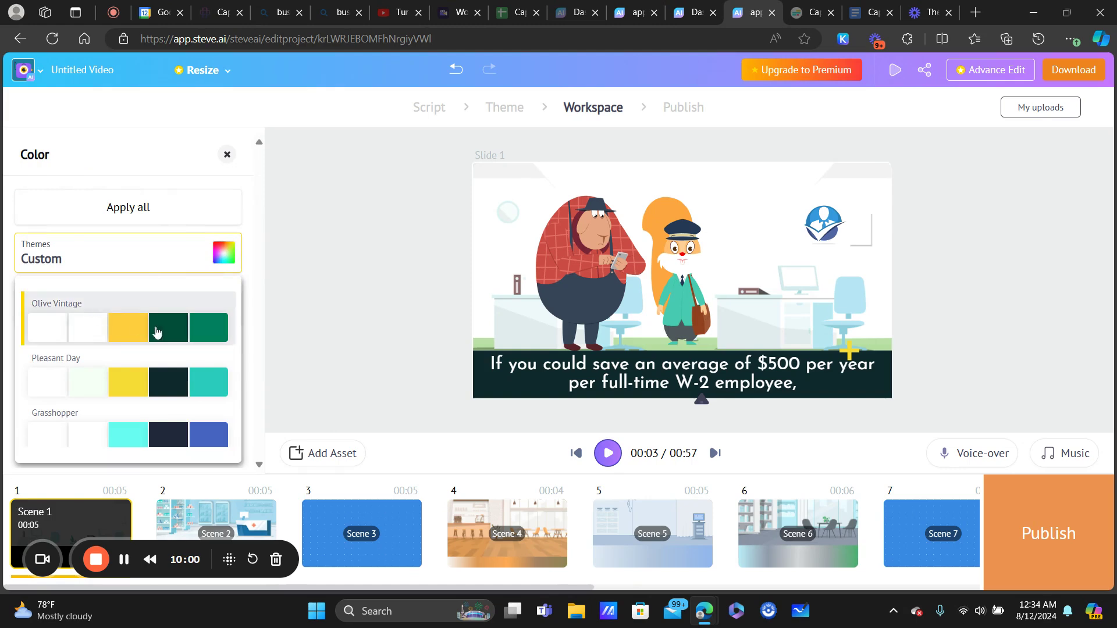
pyautogui.click(373, 238)
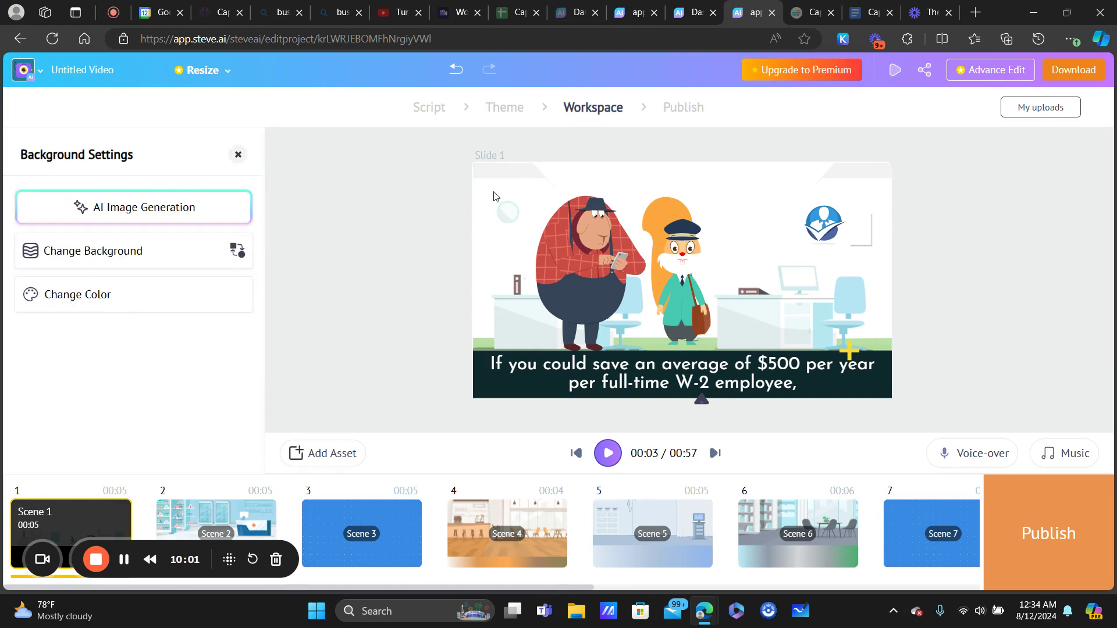
# - Set the light green floor colour to bright green 77F235
pyautogui.click(102, 298)
pyautogui.click(82, 304)
pyautogui.click(112, 291)
pyautogui.click(136, 307)
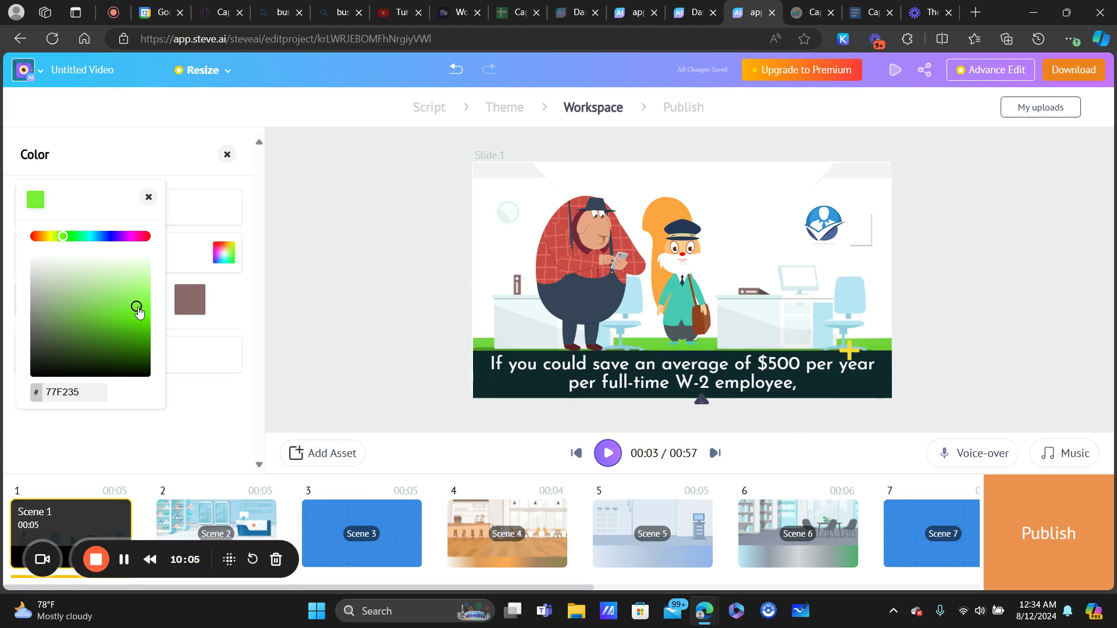
pyautogui.click(481, 214)
# - Browse replacement 2D backgrounds and close the picker without changing the background
pyautogui.click(569, 172)
pyautogui.click(493, 184)
pyautogui.click(492, 177)
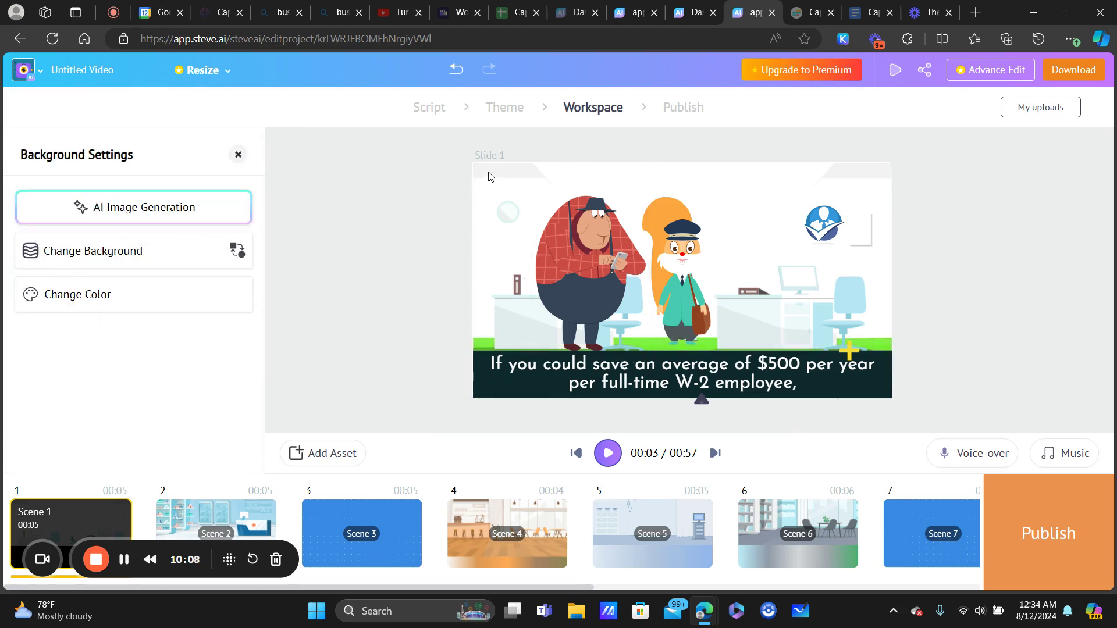
pyautogui.click(113, 256)
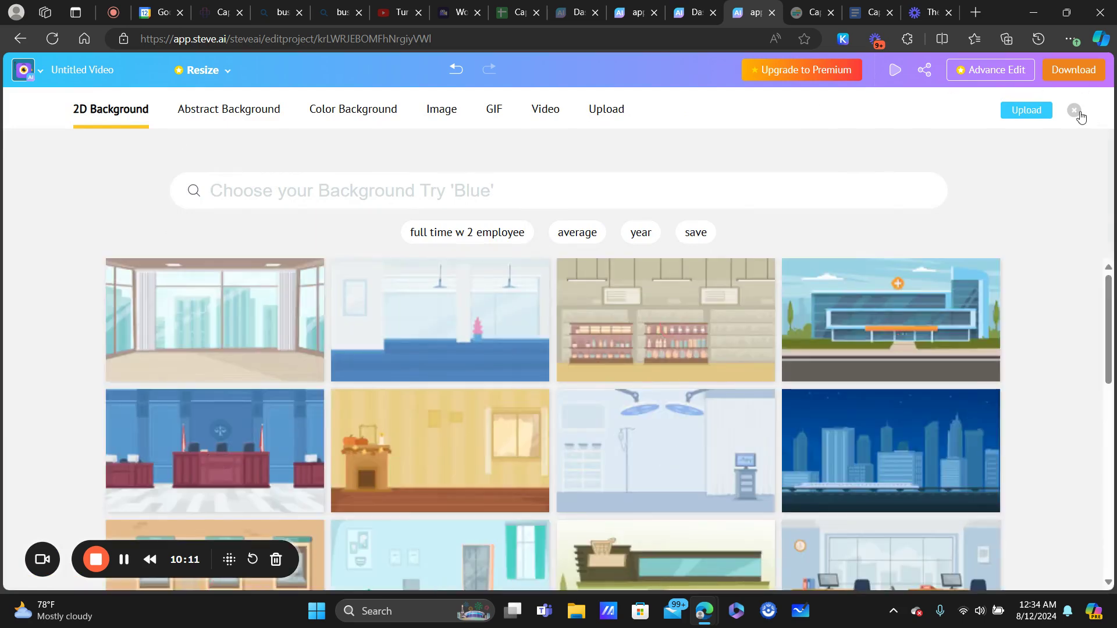
pyautogui.click(1074, 110)
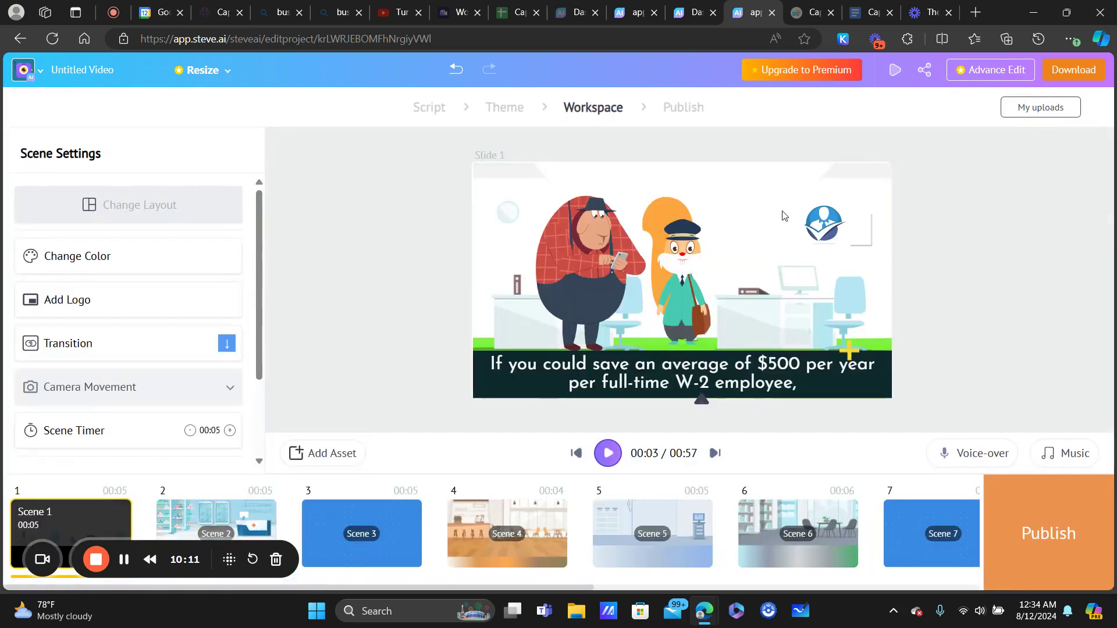
# - Go to Scene 4 and scale the woman down so she sits at the café's right side
pyautogui.click(358, 523)
pyautogui.click(539, 516)
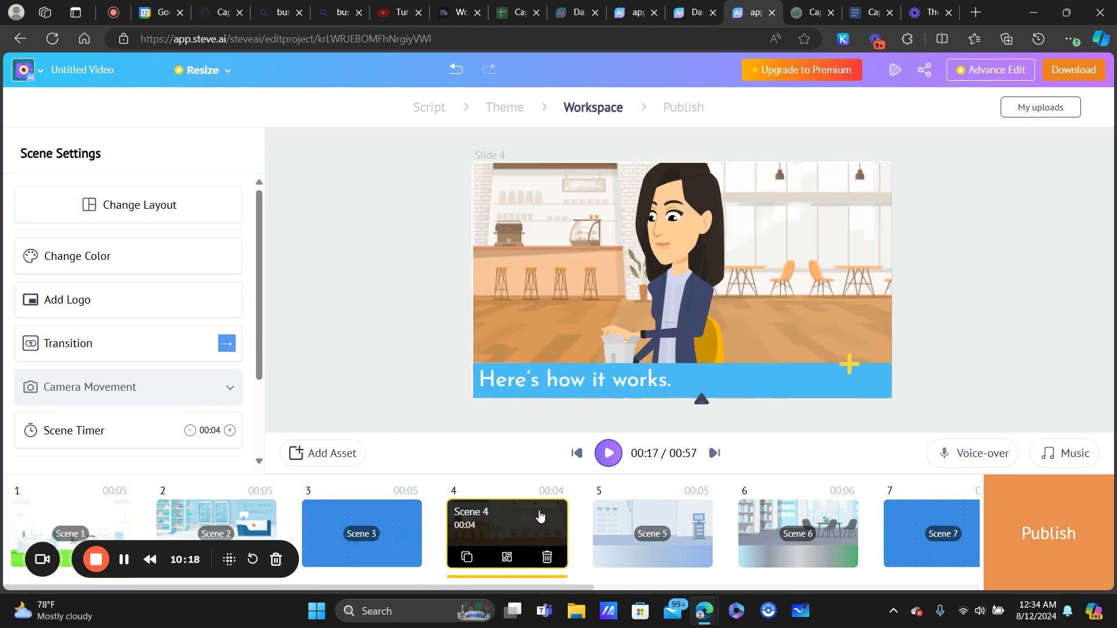
pyautogui.click(760, 182)
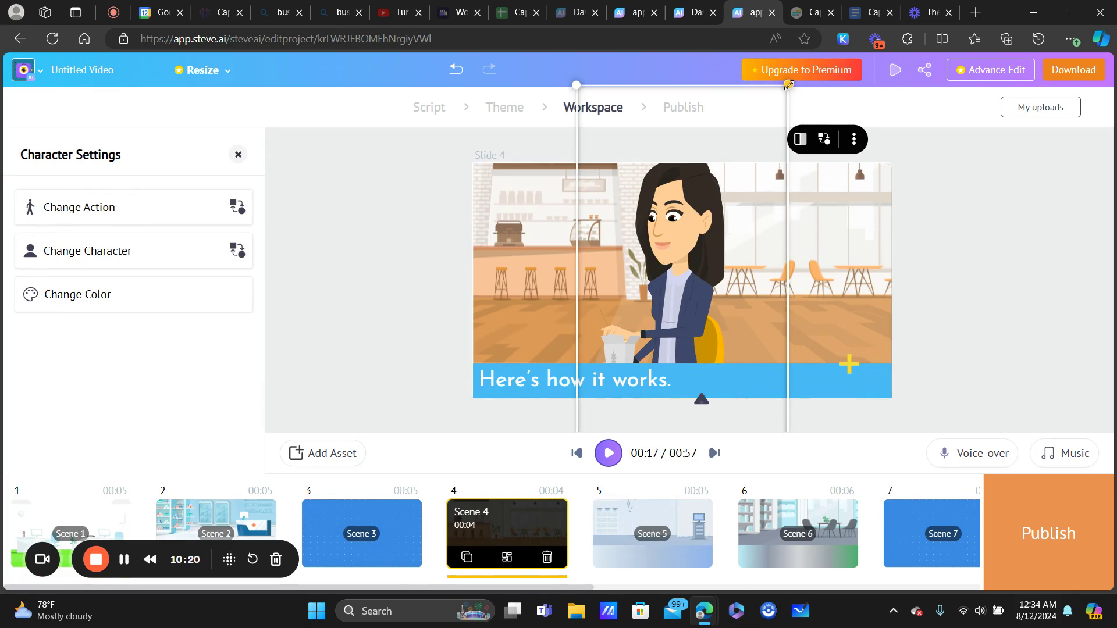
pyautogui.moveTo(788, 84); pyautogui.dragTo(868, 185)
pyautogui.click(986, 257)
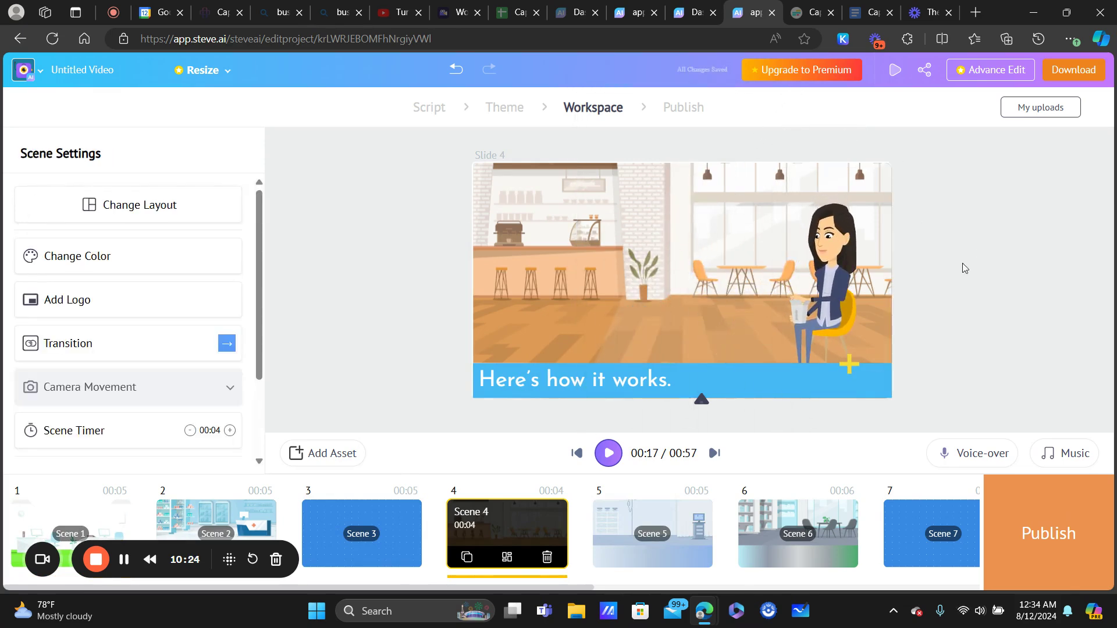
pyautogui.moveTo(496, 589); pyautogui.dragTo(950, 576)
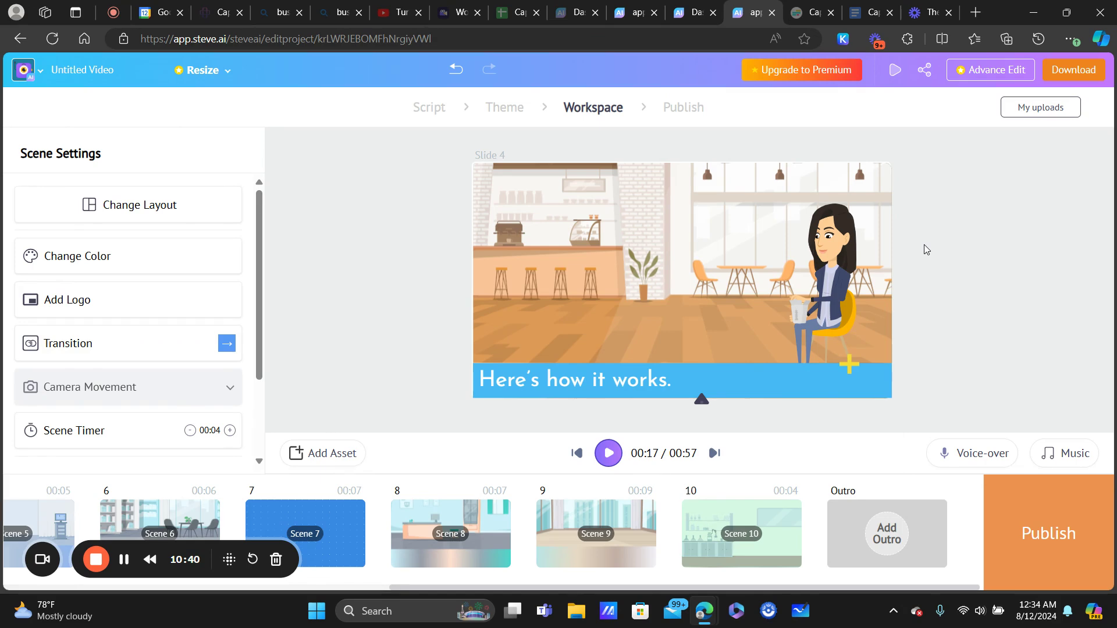
# - Leave the Slide 4 background settings untouched and publish the video to its preview page
pyautogui.click(521, 208)
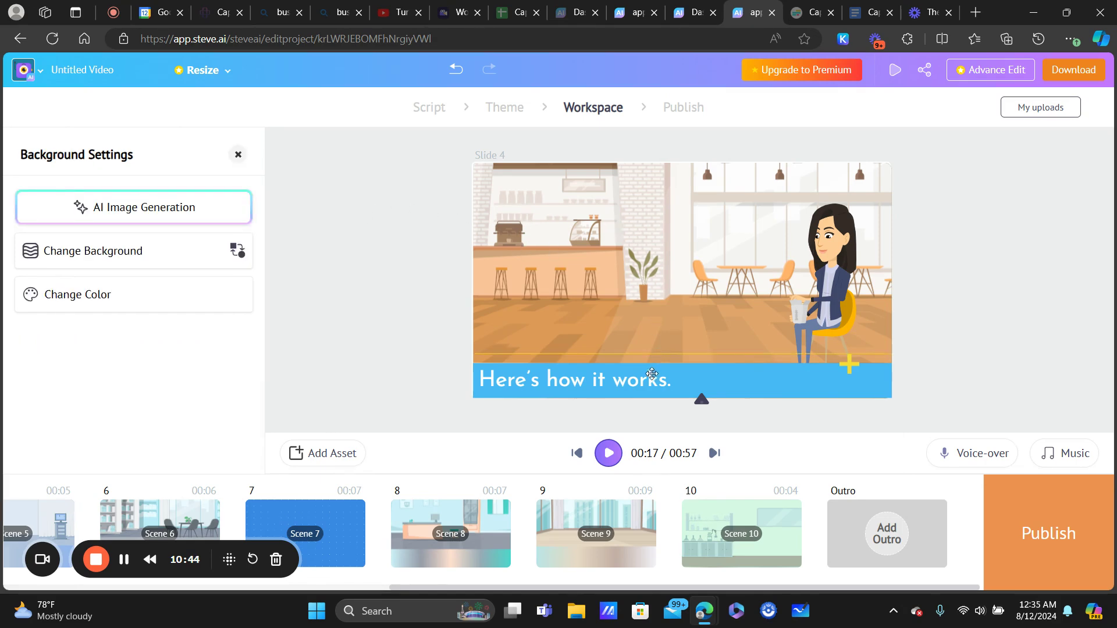
pyautogui.click(1008, 313)
pyautogui.click(1065, 546)
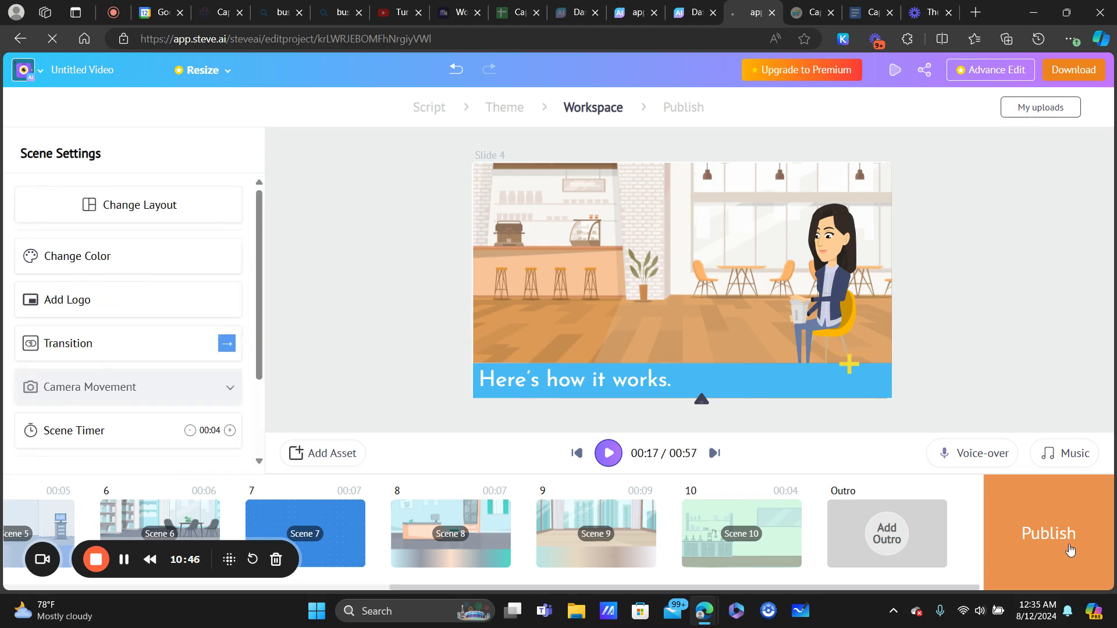